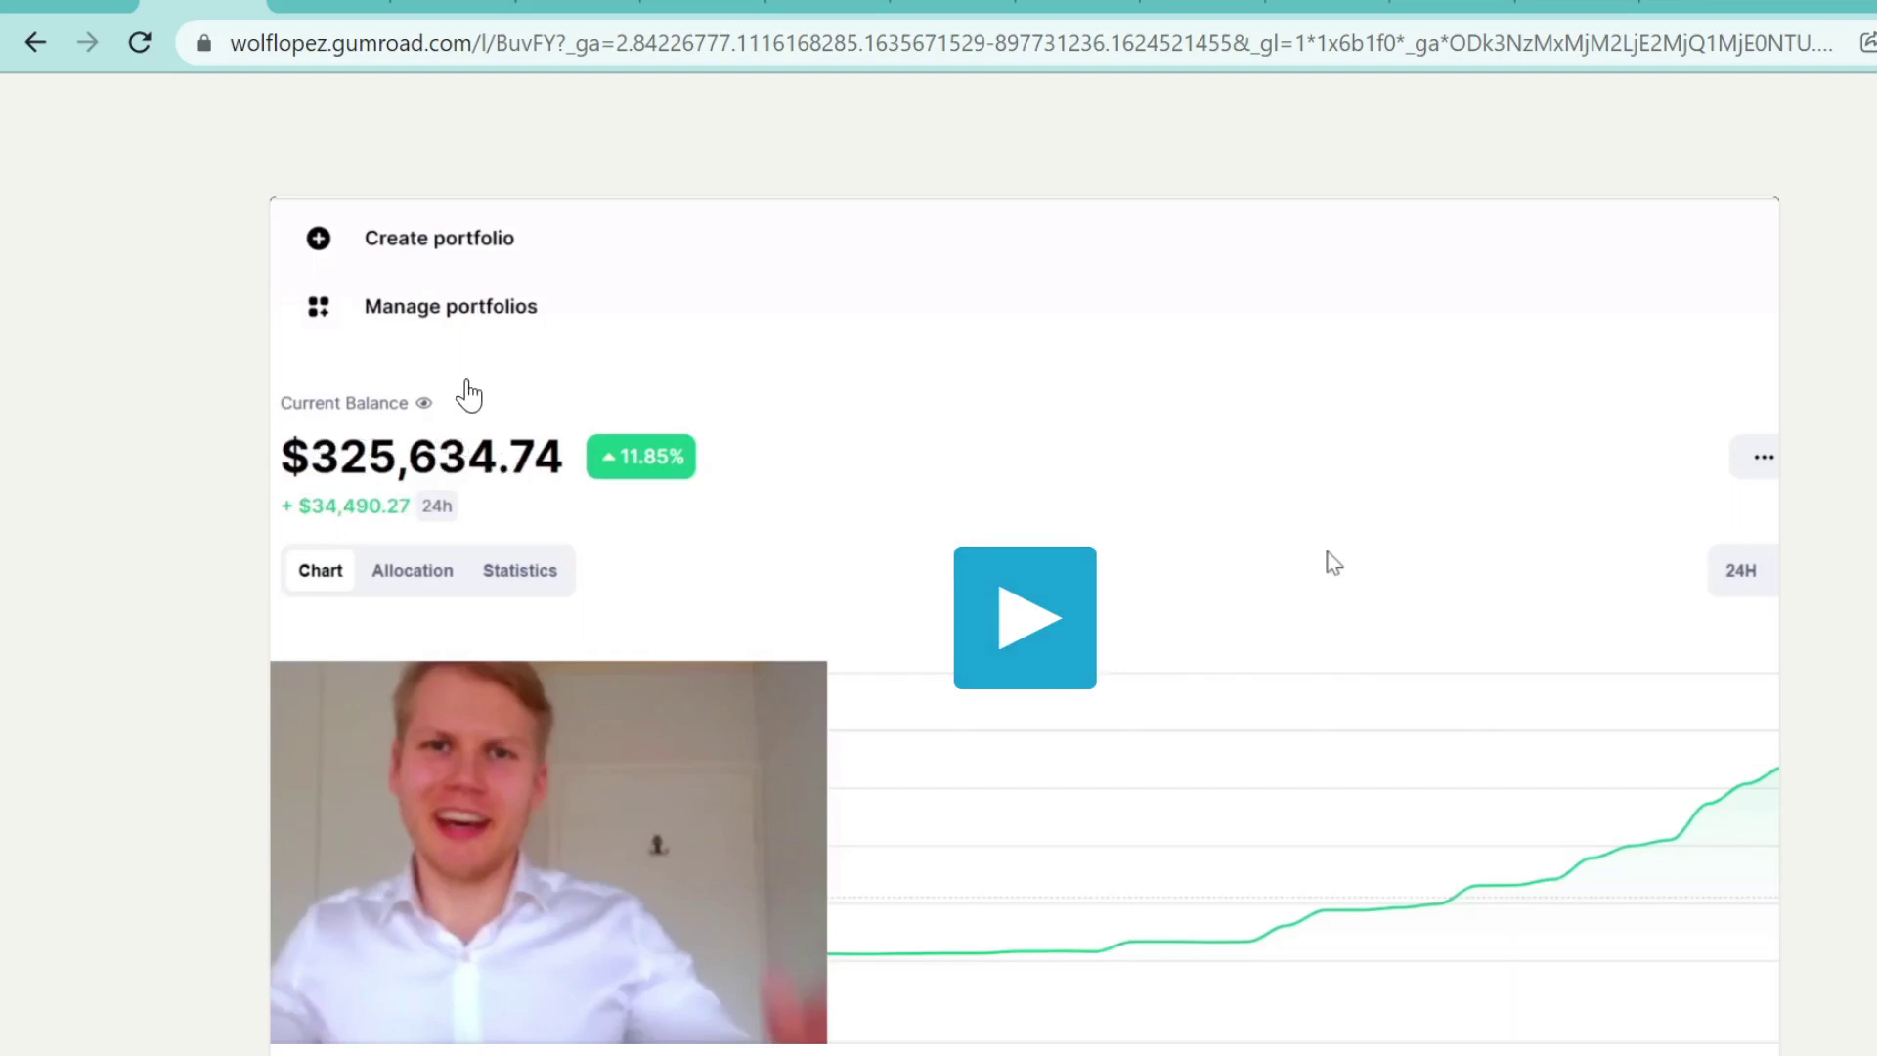
Leave the Gumroad page and return to the KuCoin trade tab listing EFX/USDT and EFX/BTC
scroll(768, 423, "down", 3)
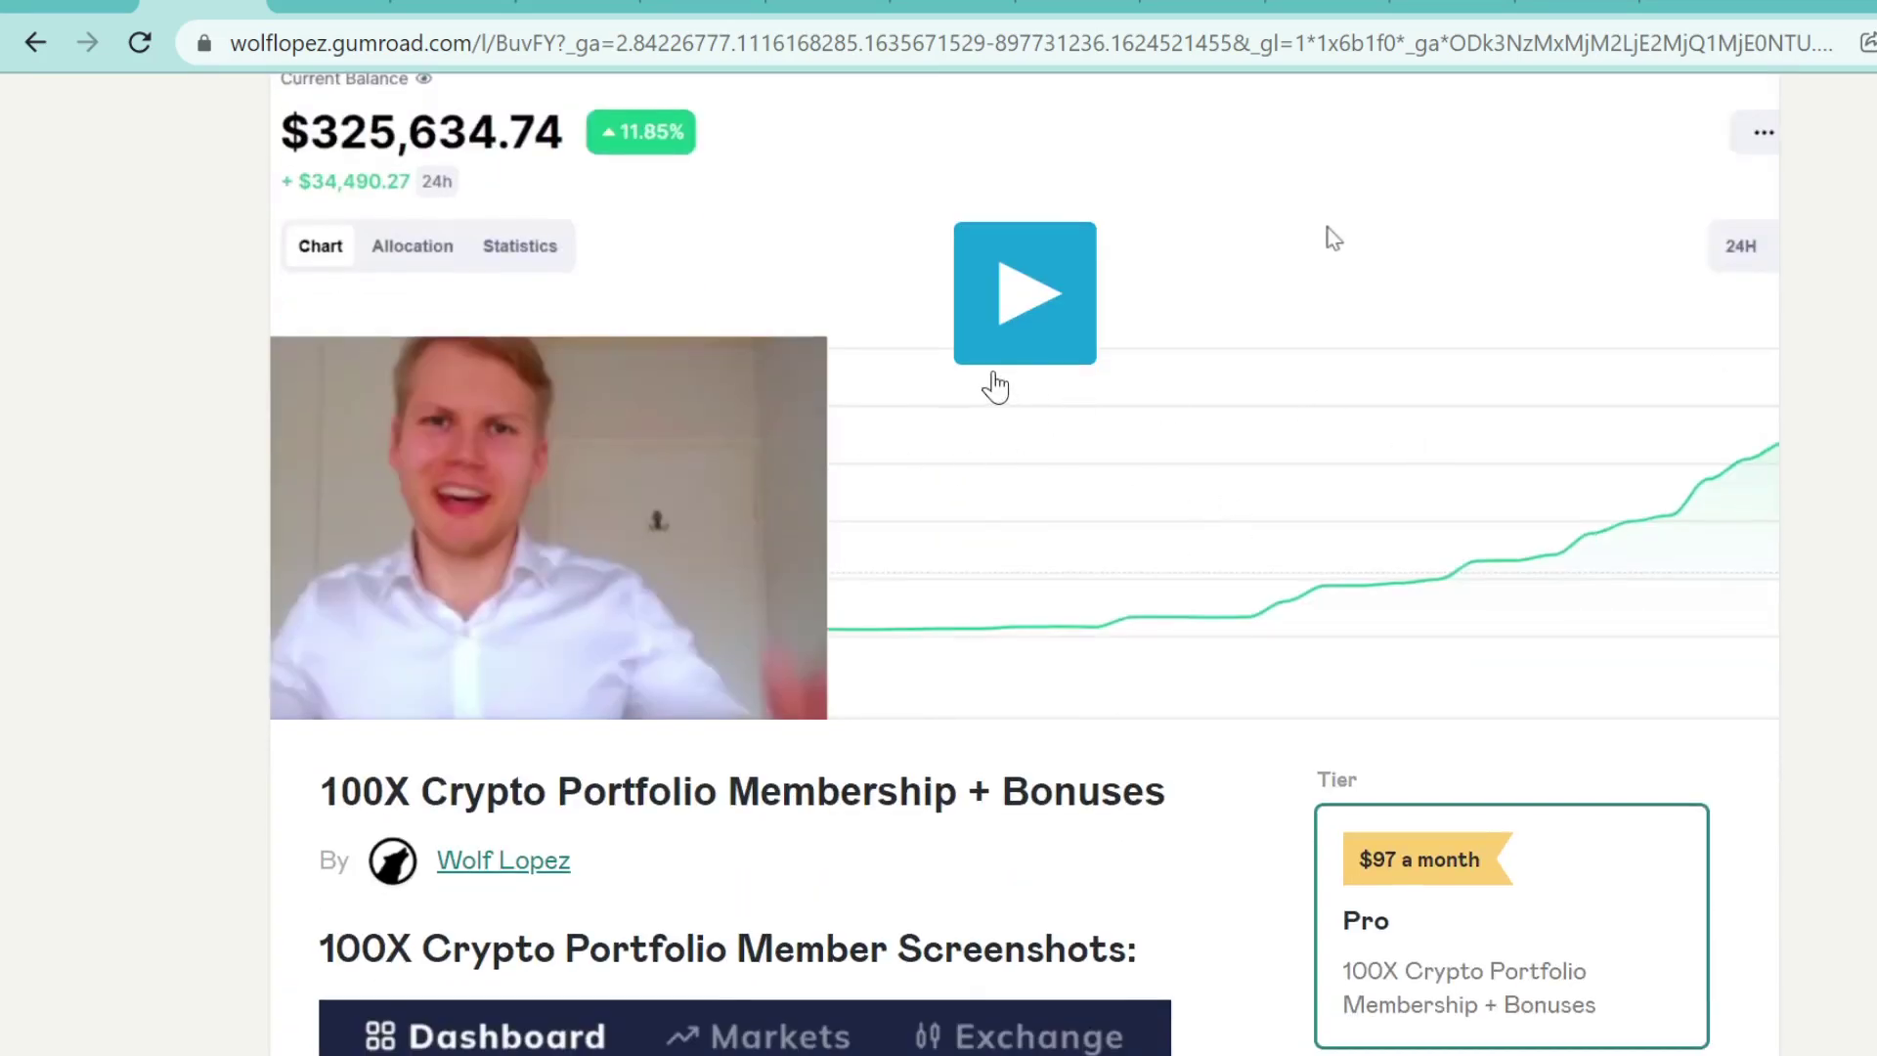
scroll(1036, 413, "up", 2)
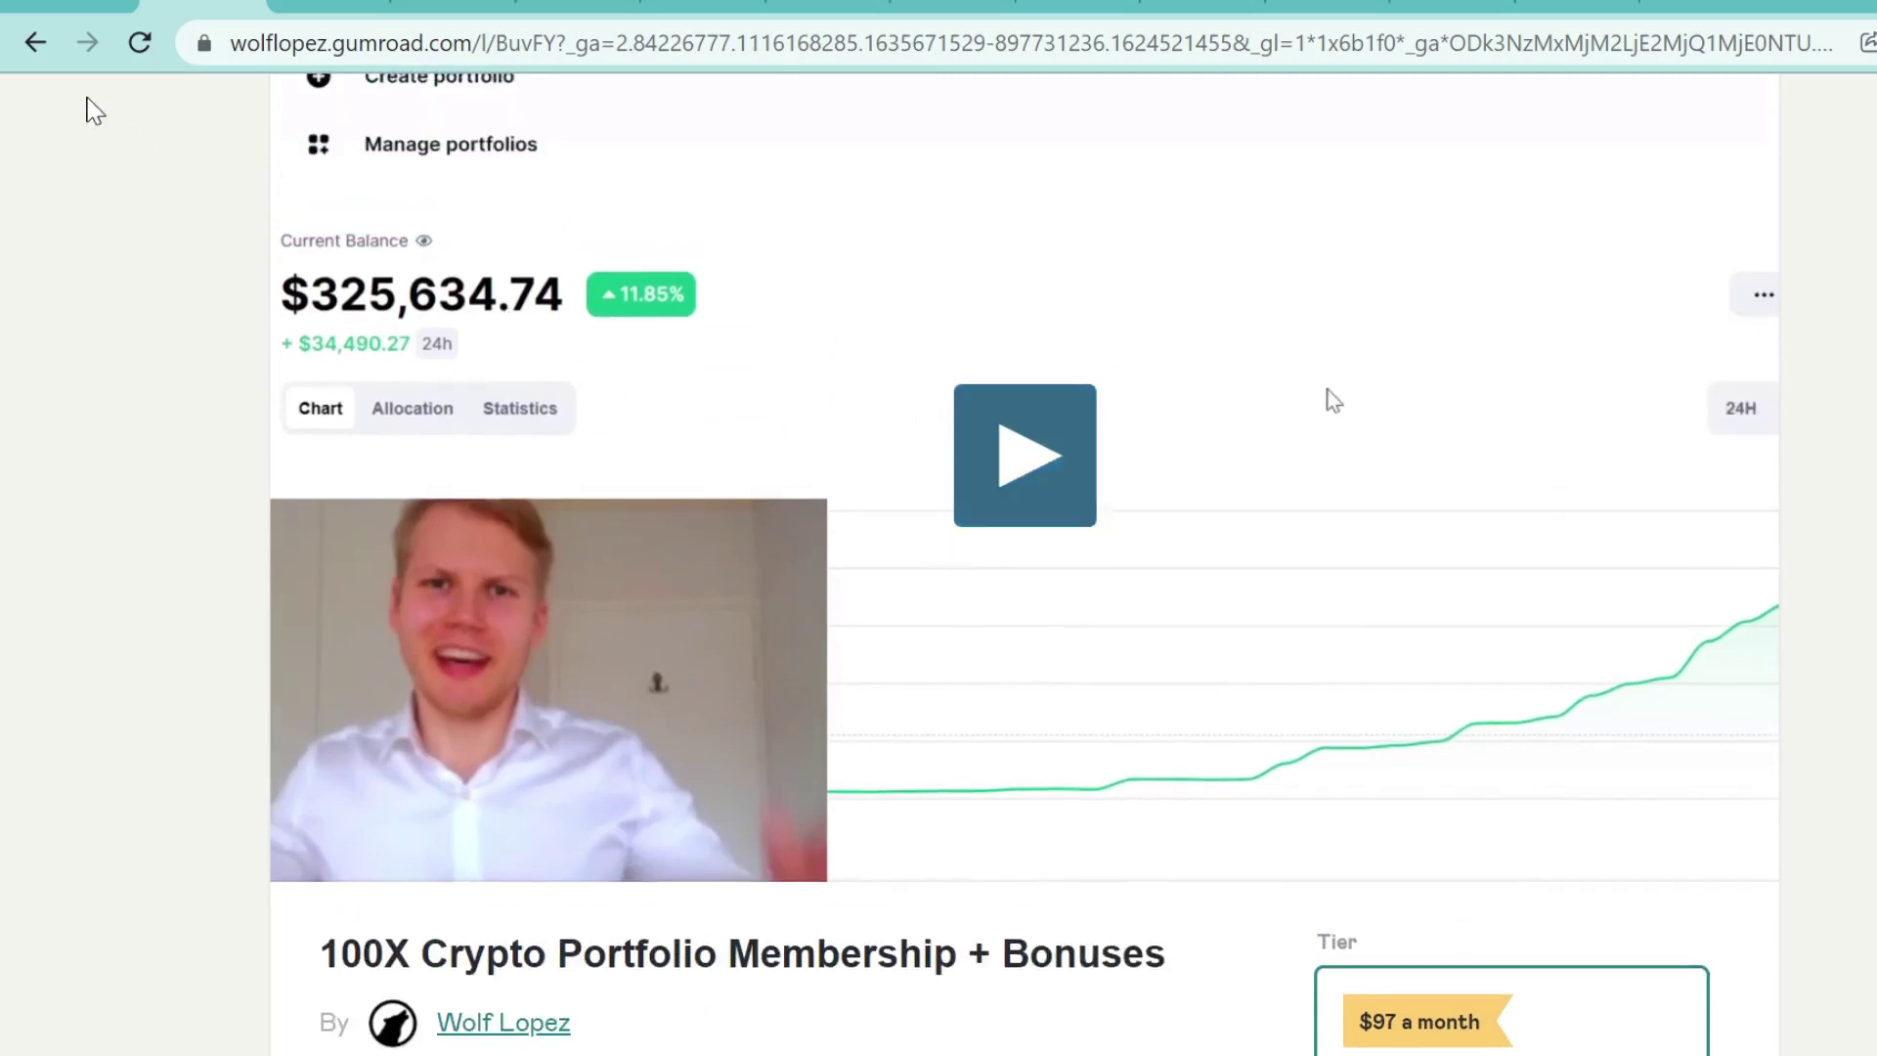
left_click(78, 6)
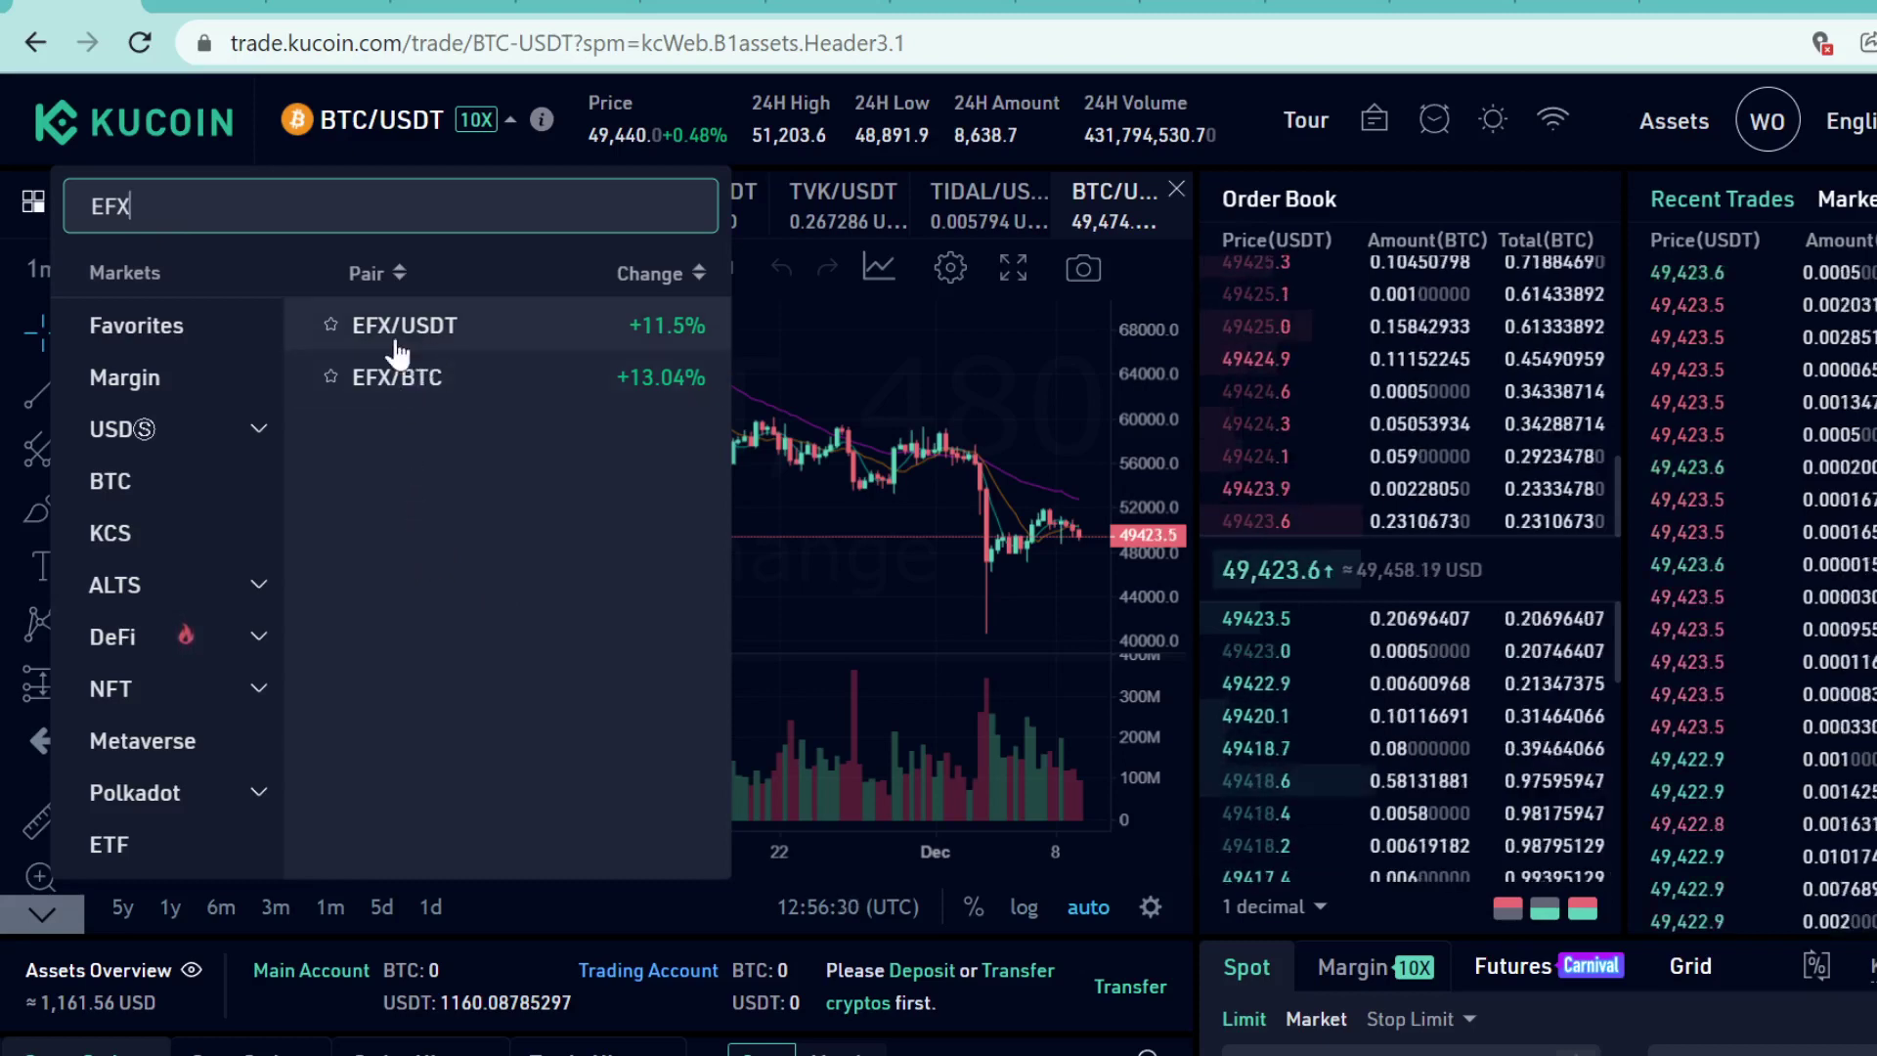
Go from the BTC/USDT trade page back to the KuCoin home page
left_click_drag(184, 147, 197, 149)
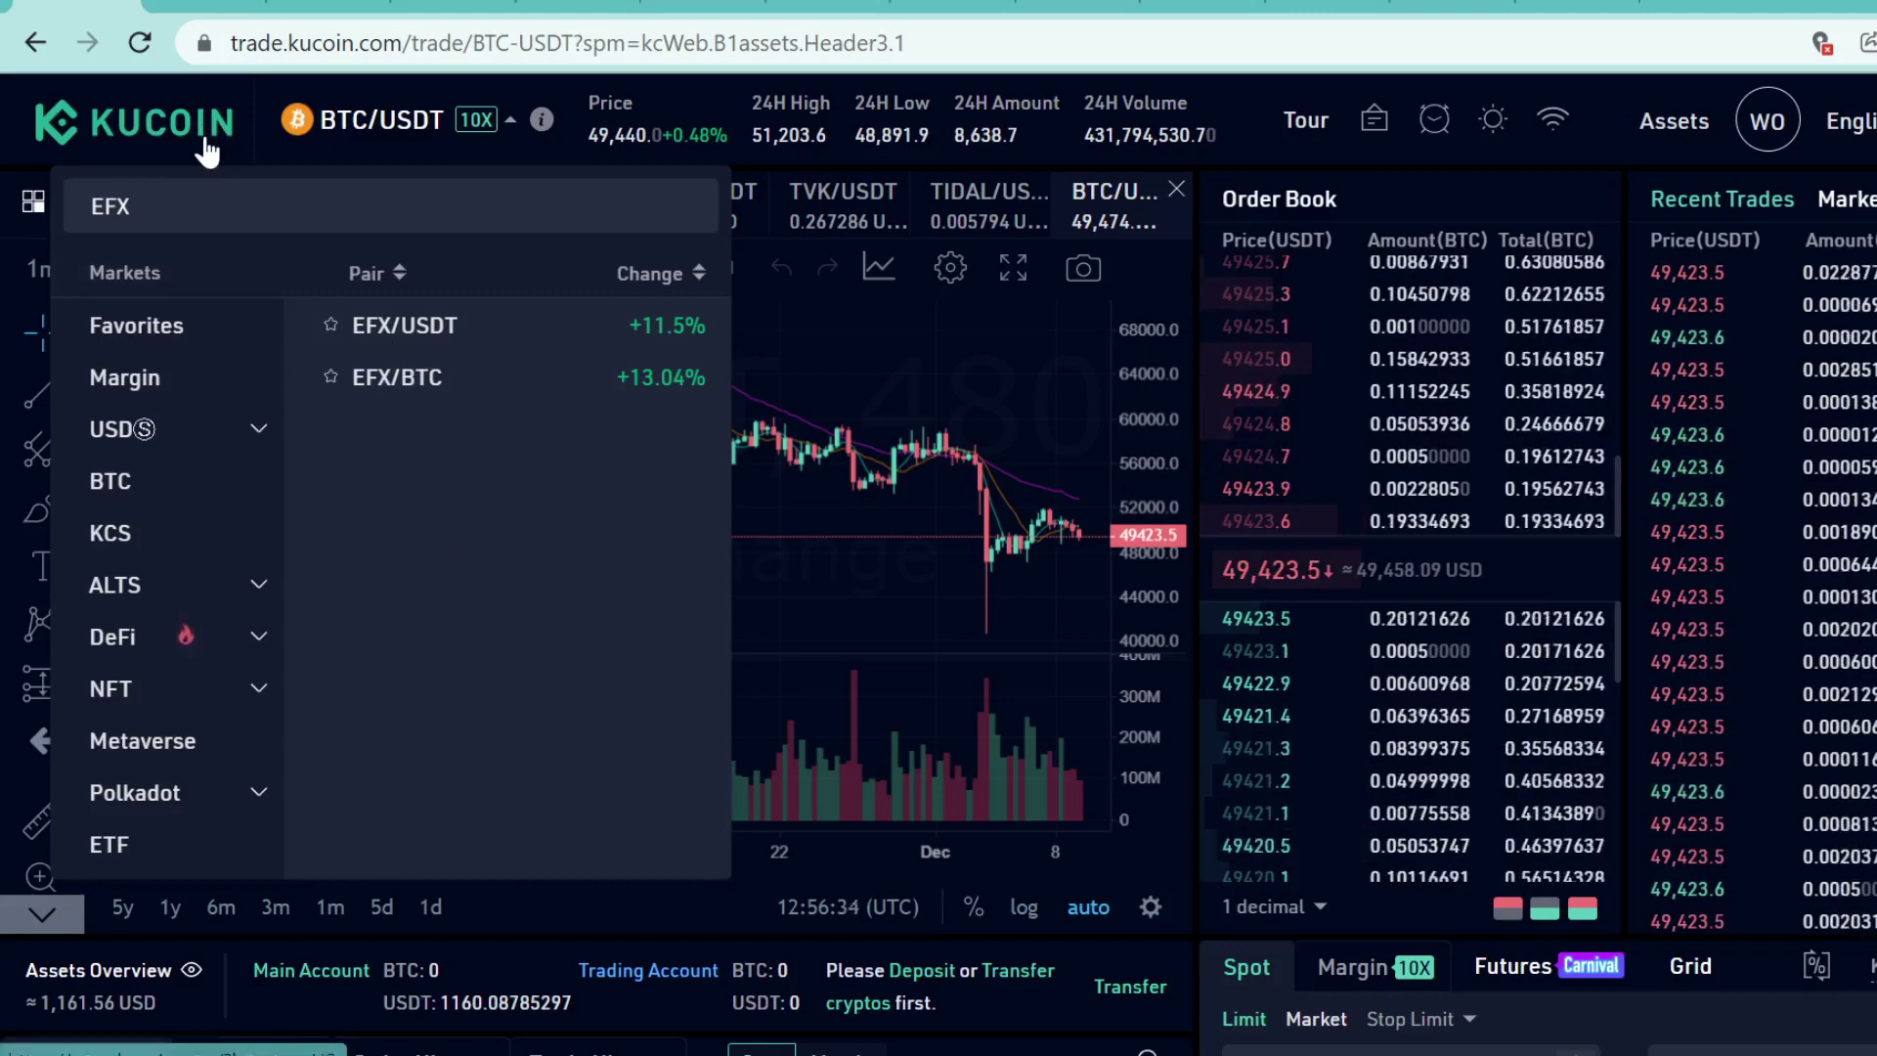
left_click(152, 137)
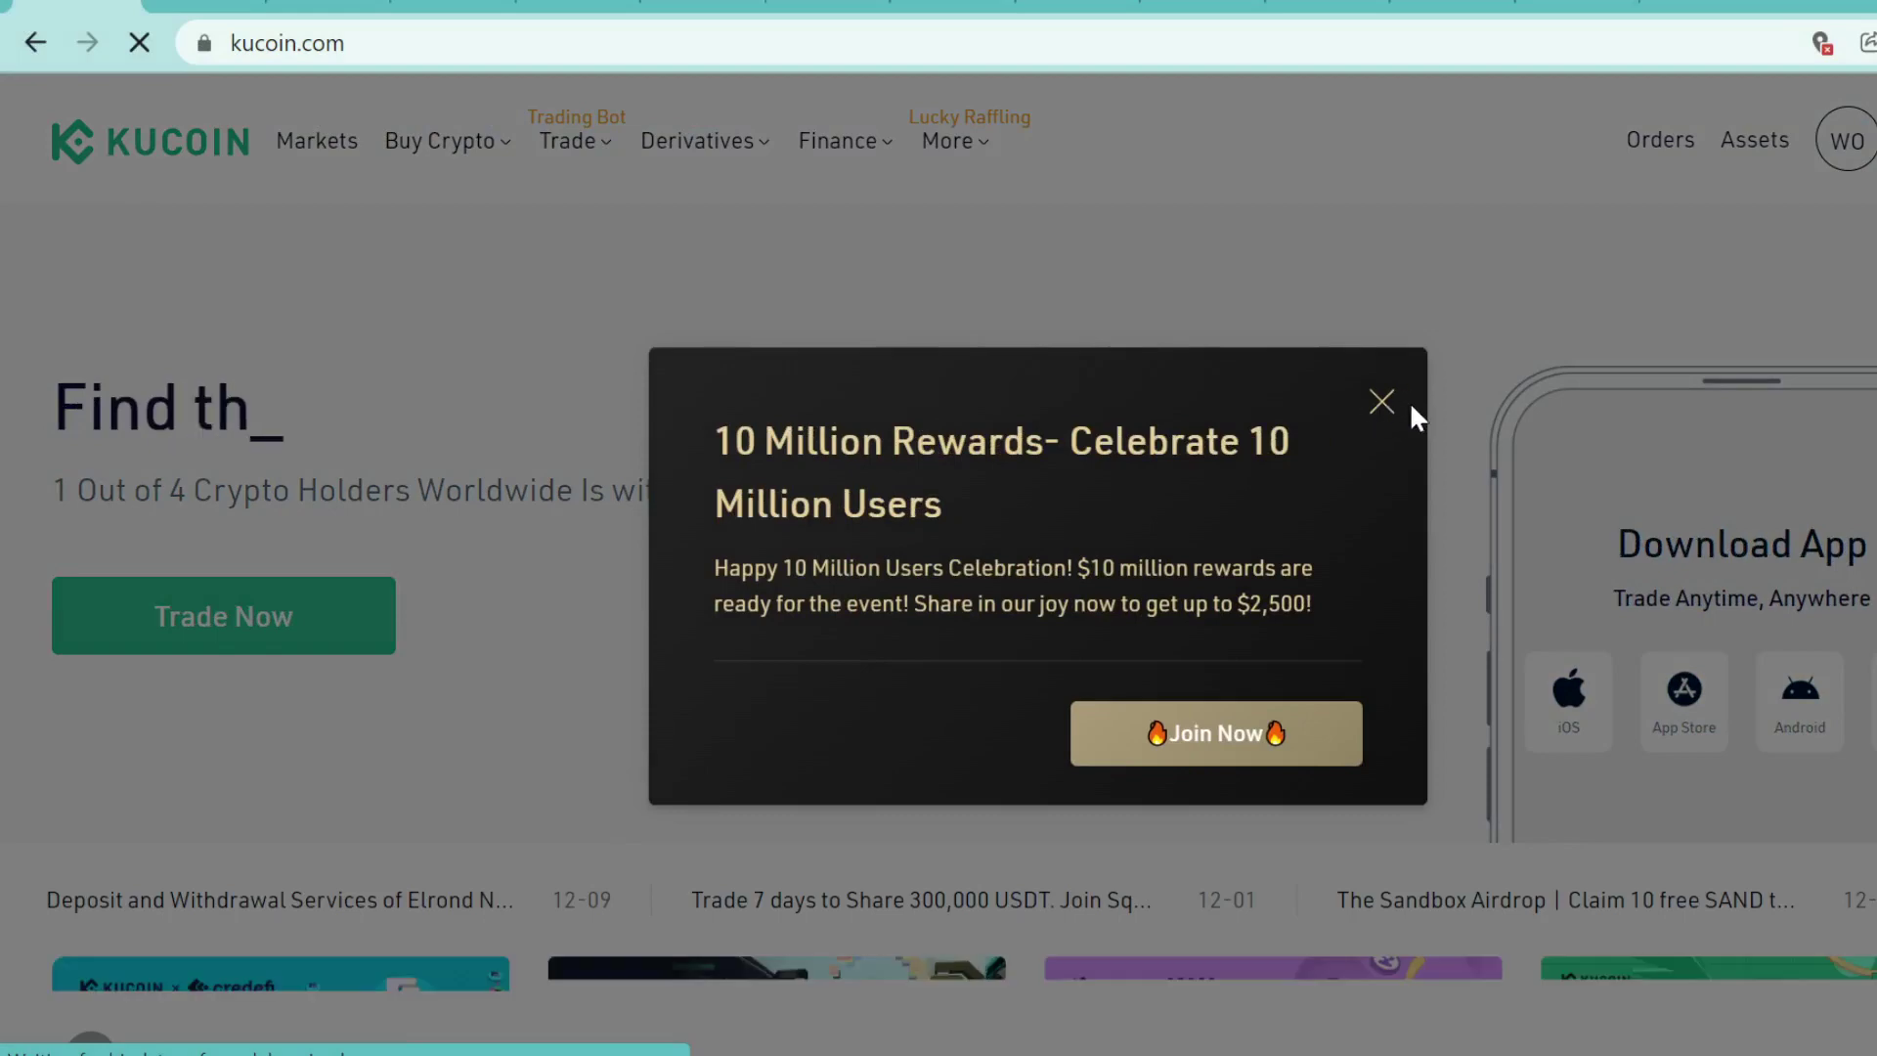
Dismiss the 10 Million Rewards promotion and open the Main Account balances page
left_click(1378, 400)
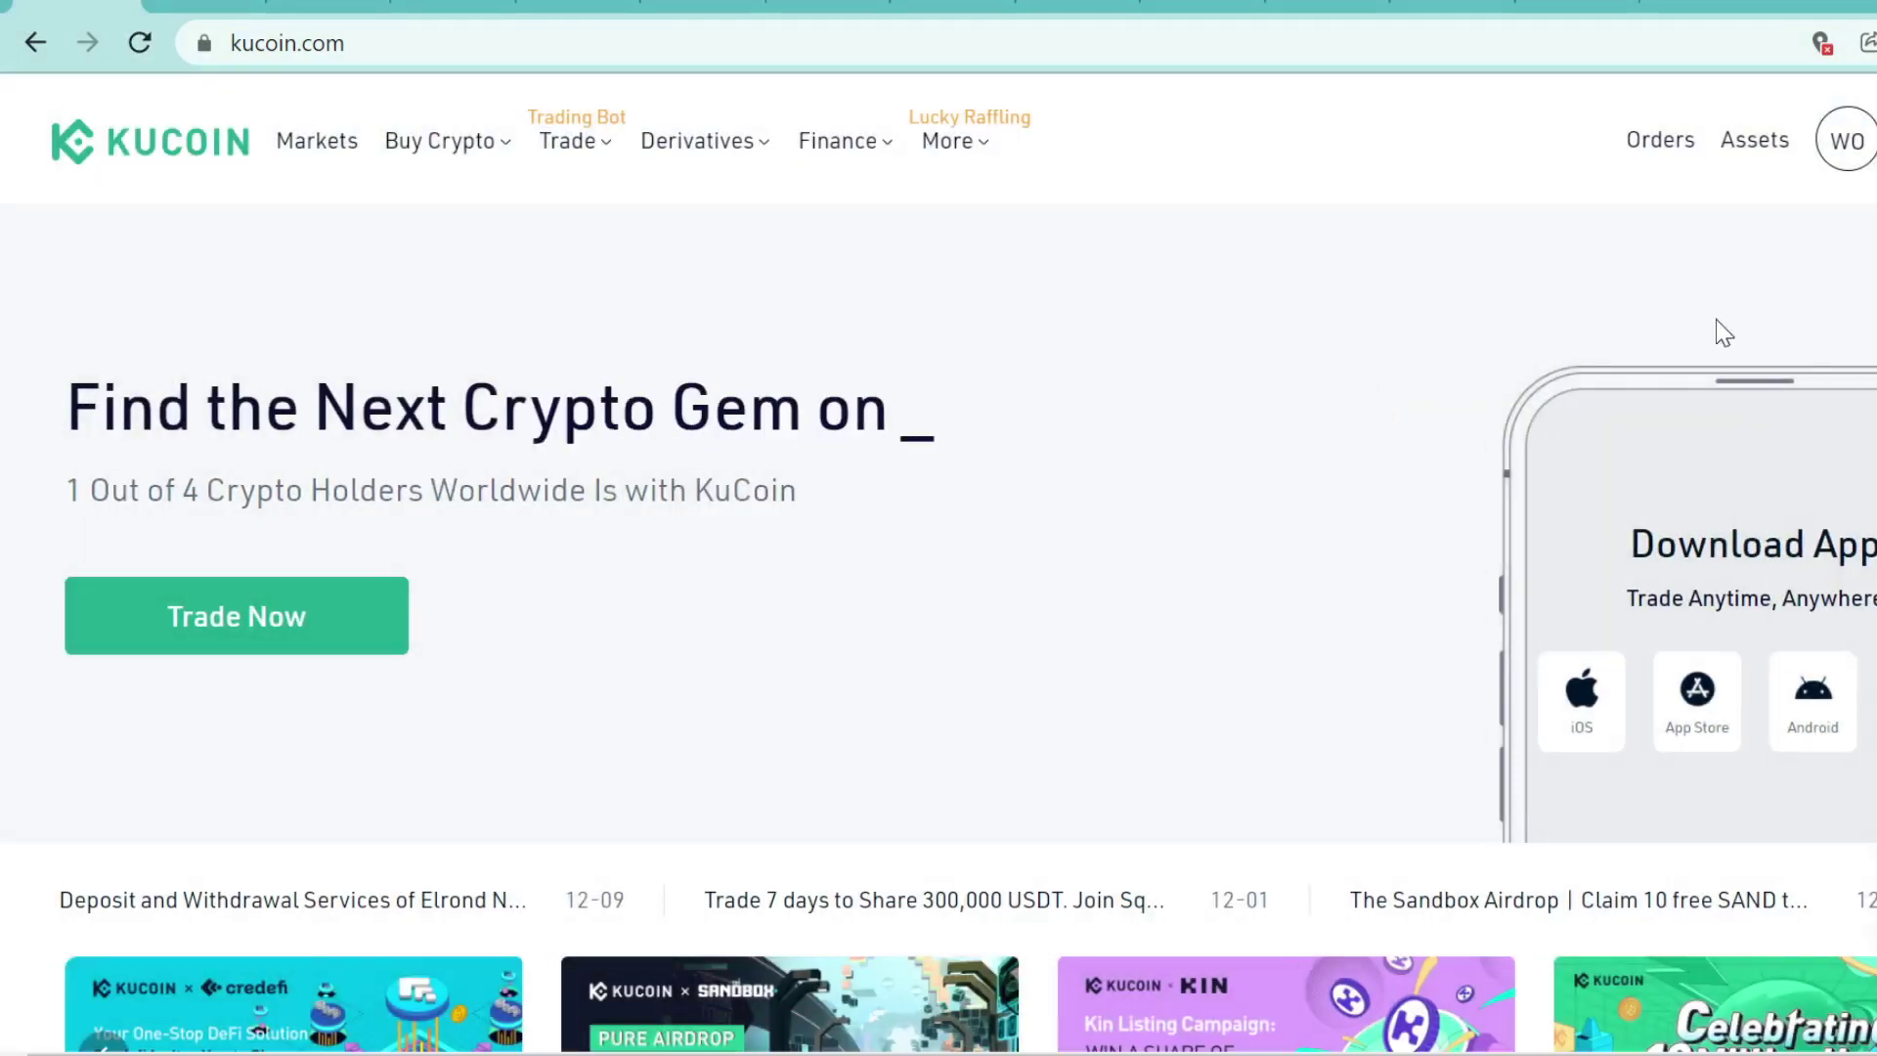
mouse_move(1764, 138)
left_click(1571, 430)
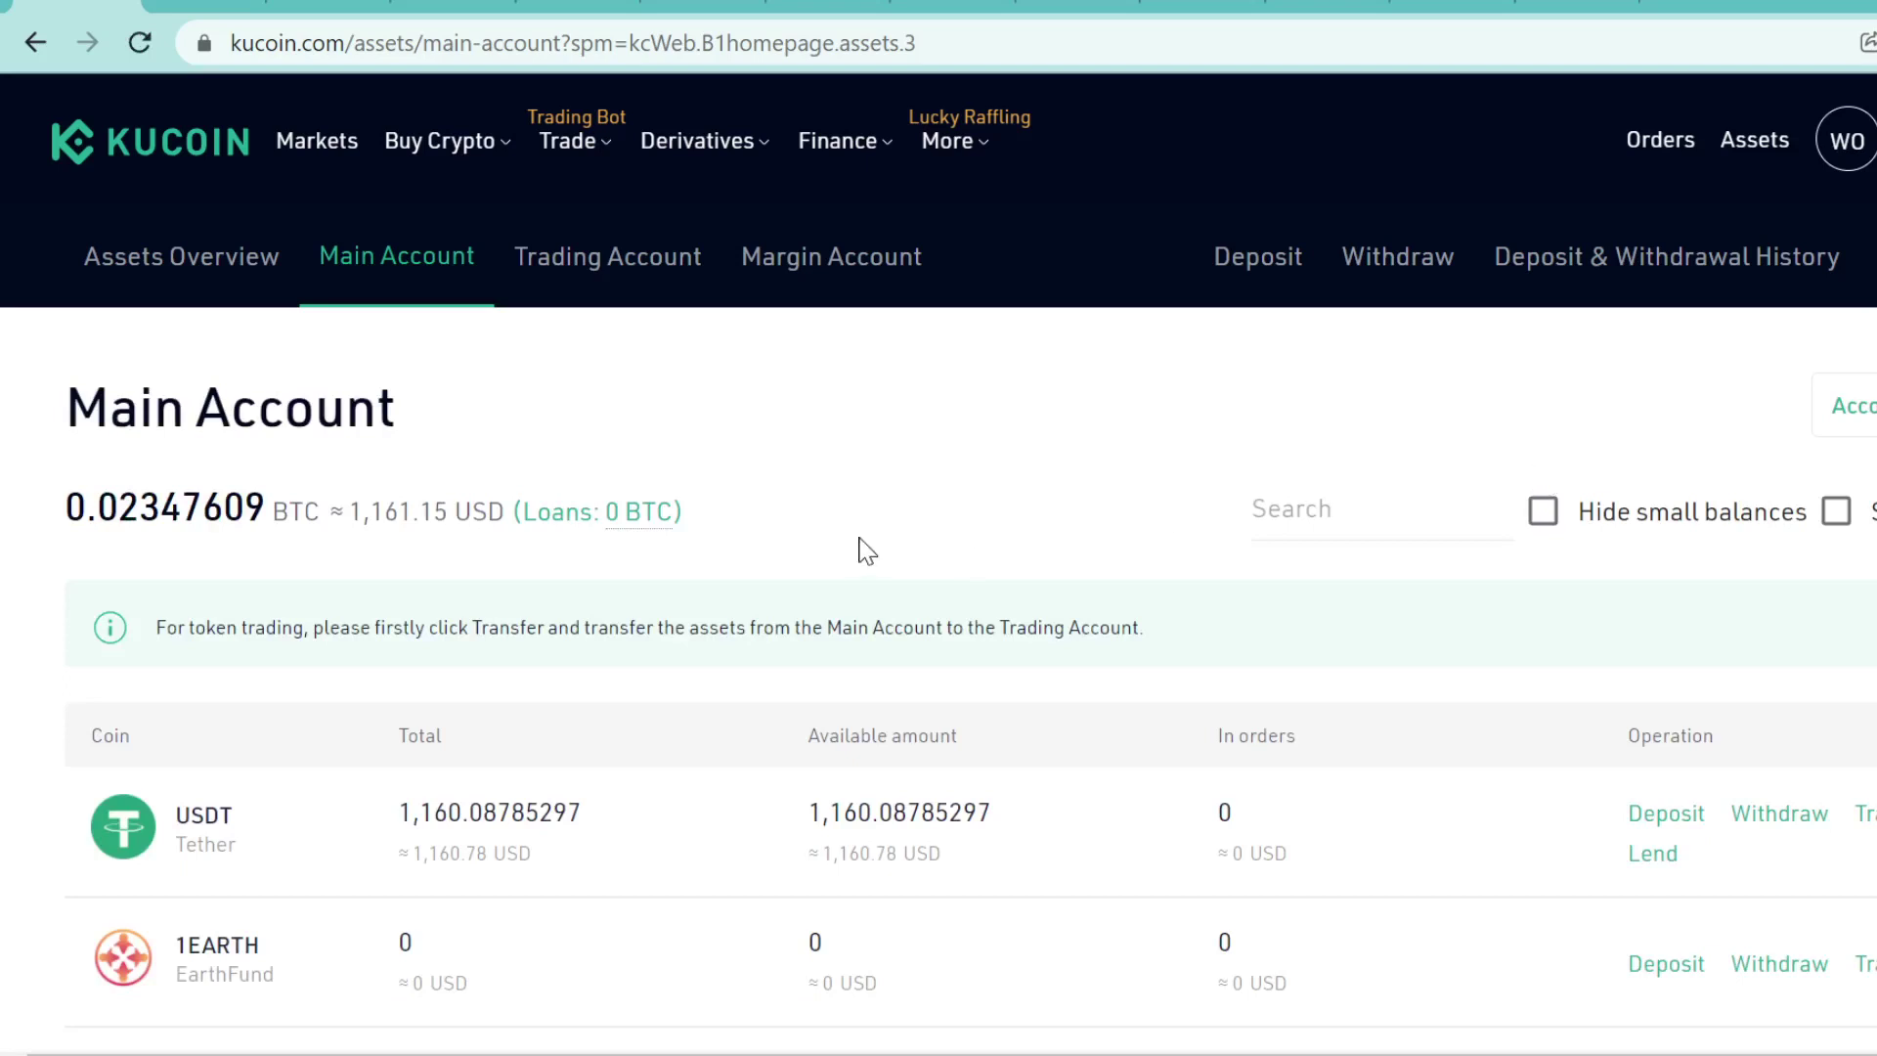
Check the Effect Network coin page on CoinGecko, then open the Third-Party crypto purchase page
left_click(328, 8)
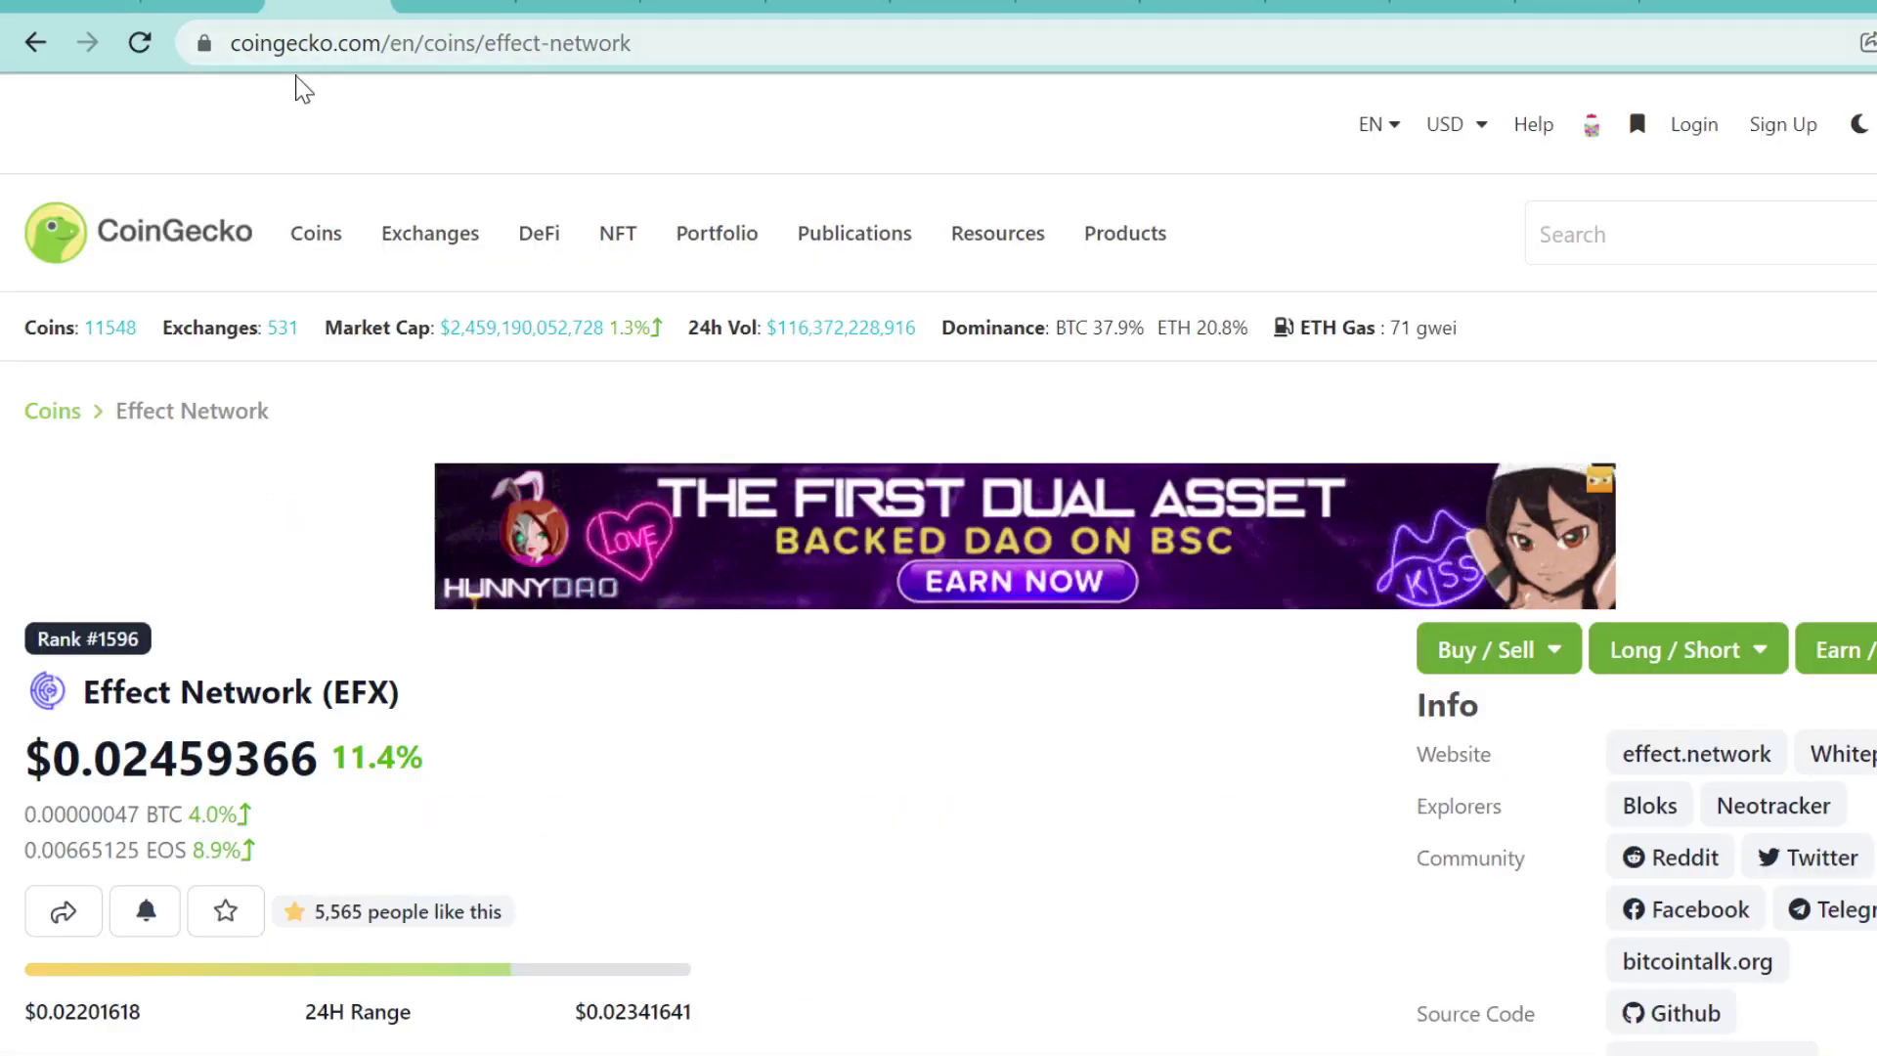
left_click(134, 5)
mouse_move(418, 173)
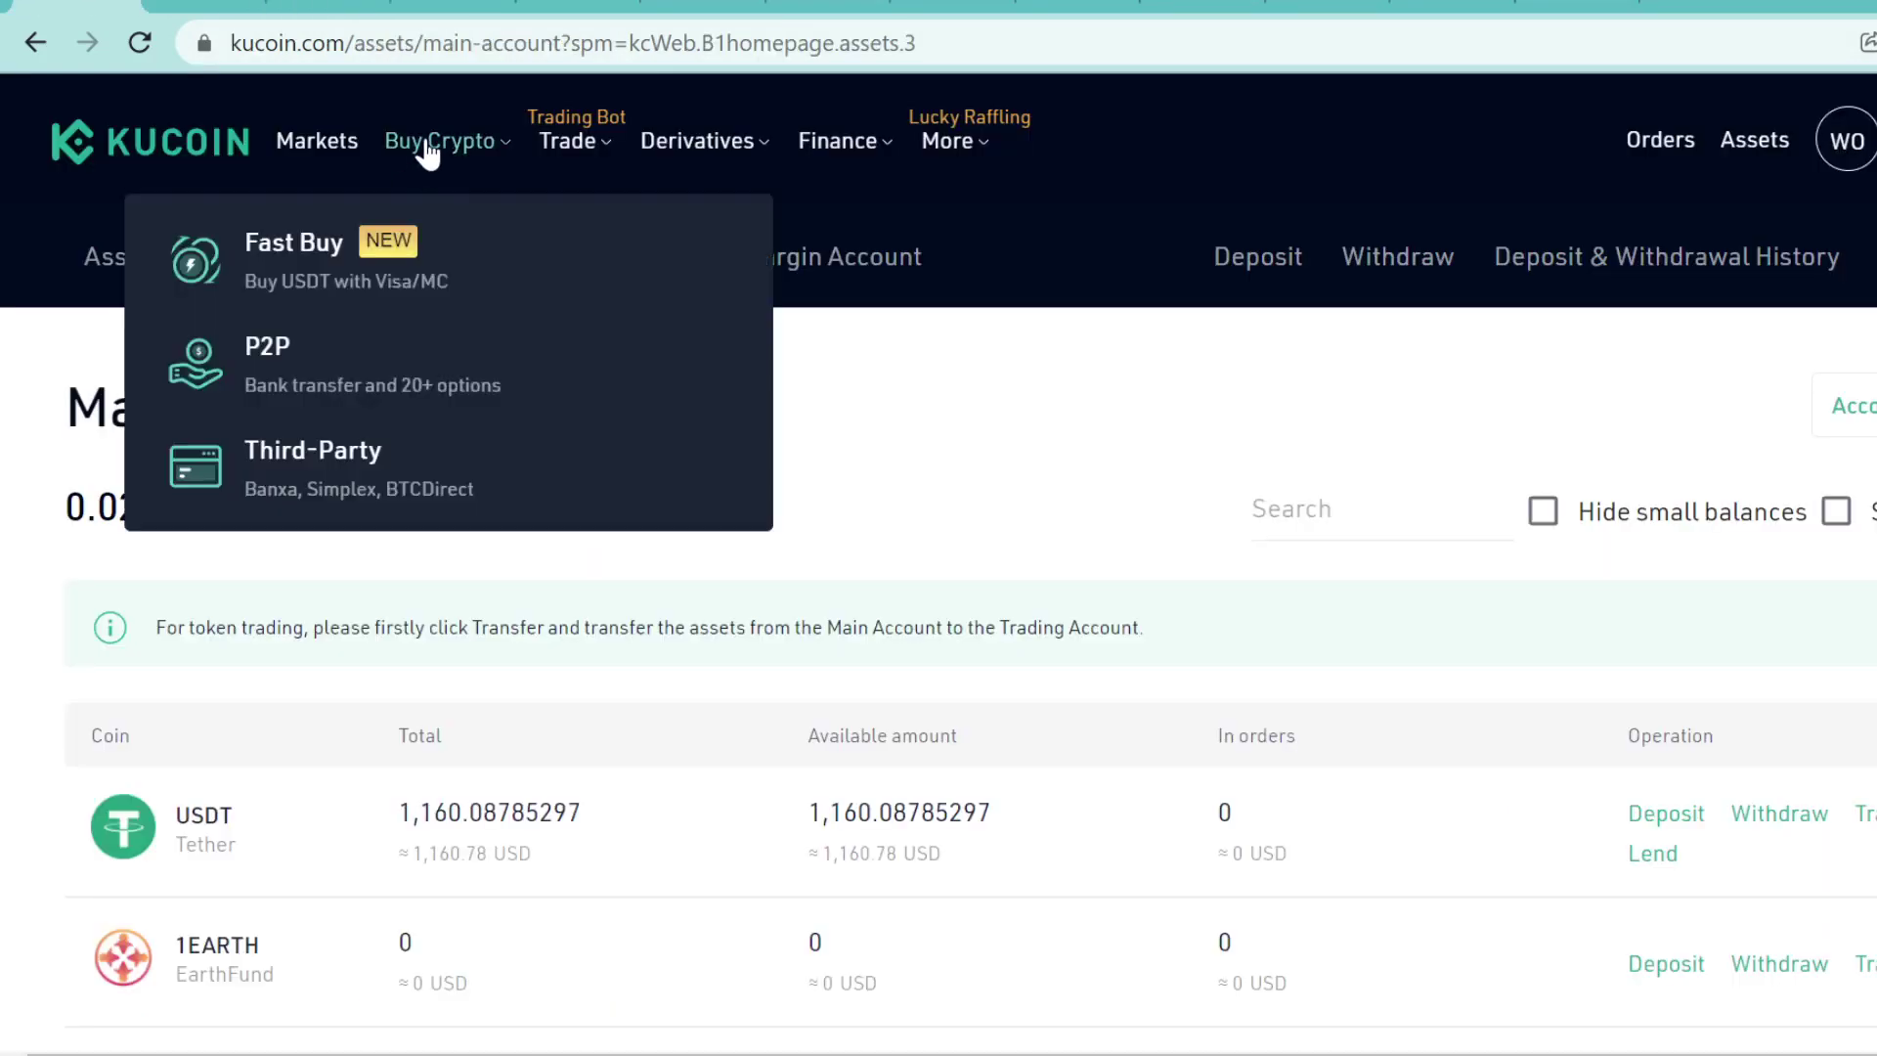
left_click(393, 461)
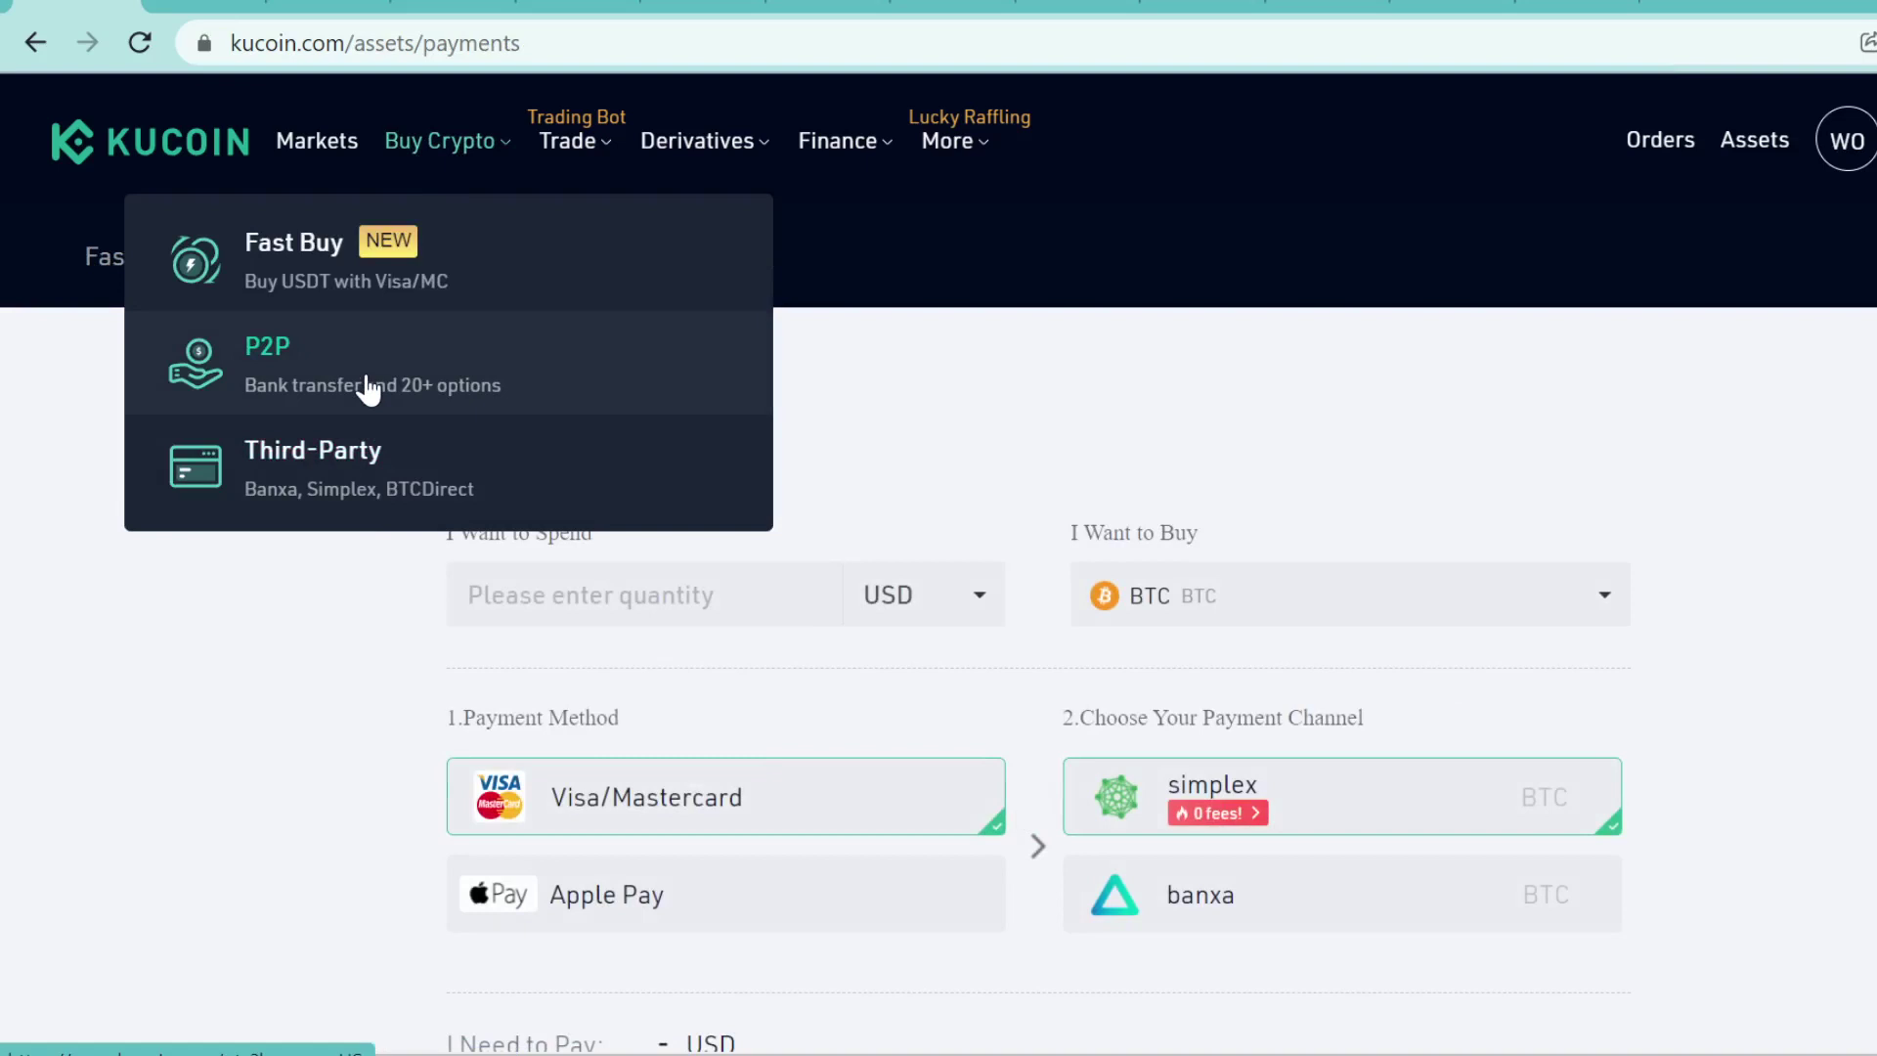
Set the Third-Party form to buy USDT, spending 4333 USD
left_click(1596, 618)
type("usdt")
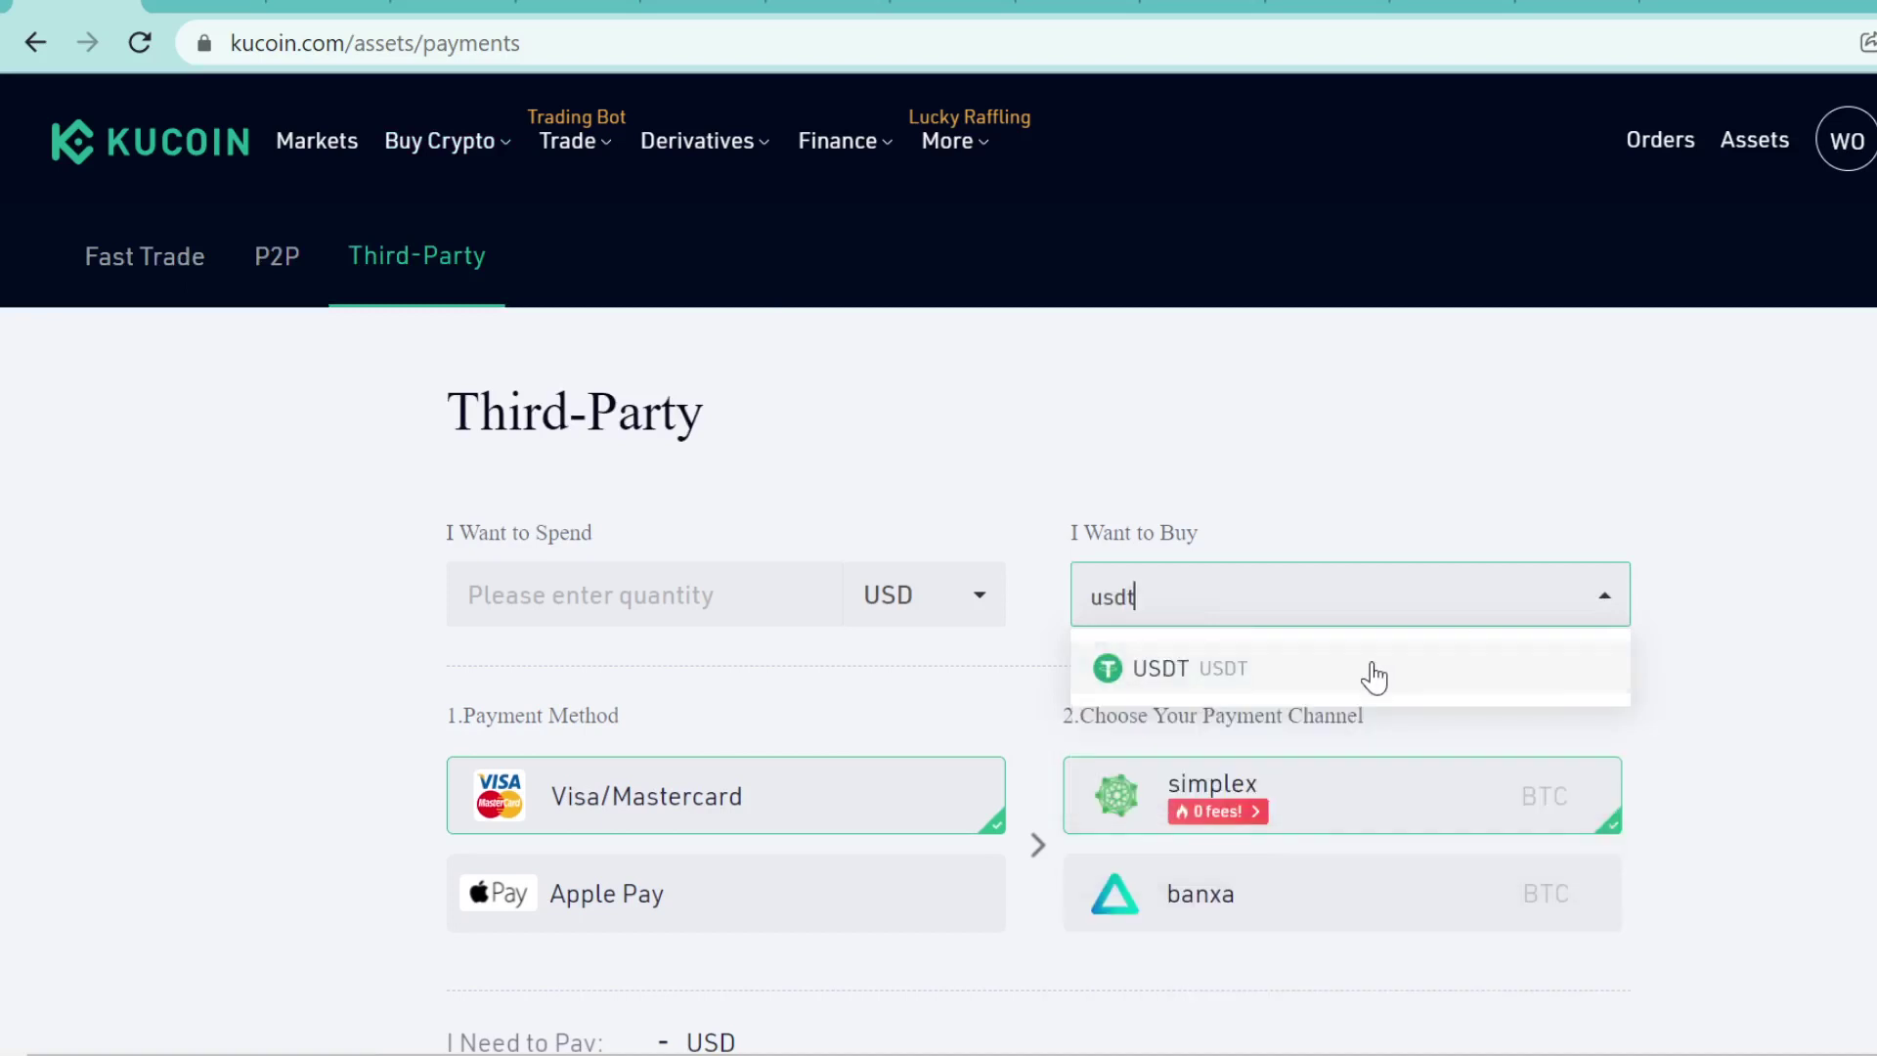
left_click(1370, 668)
left_click(802, 598)
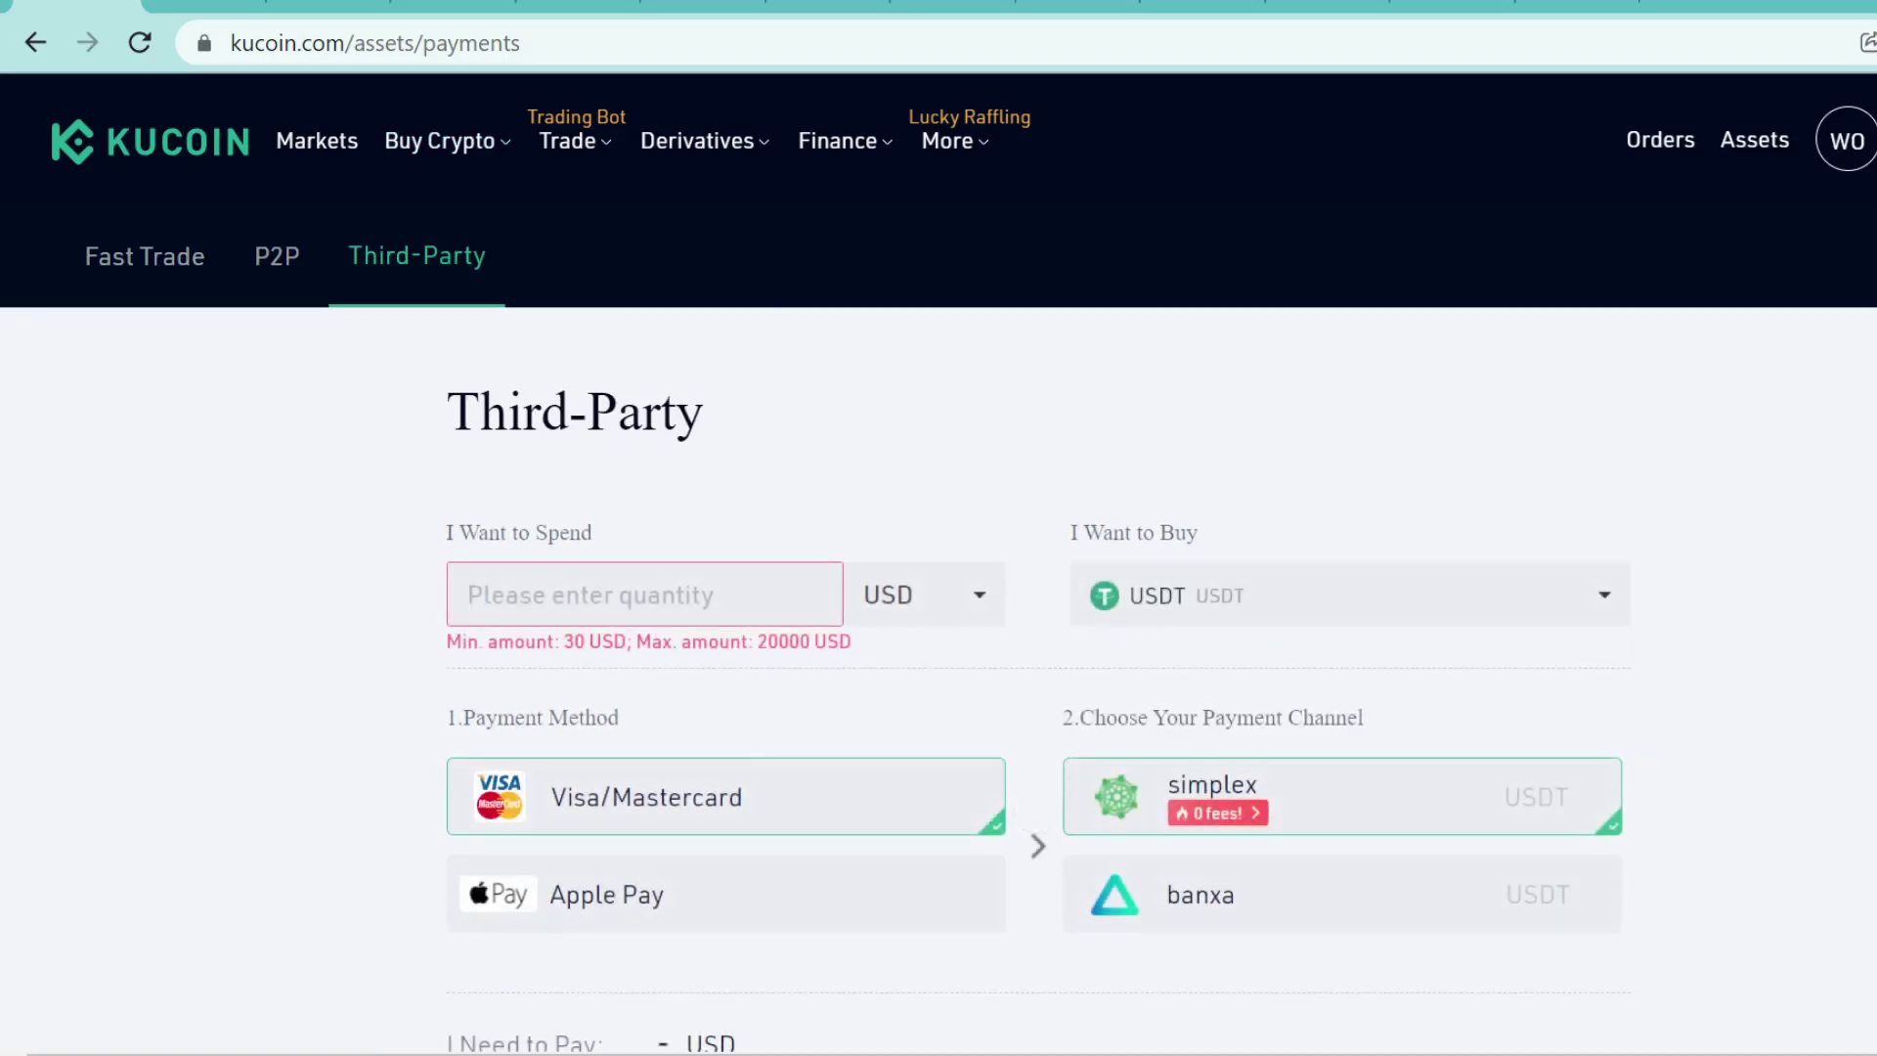
type("4333")
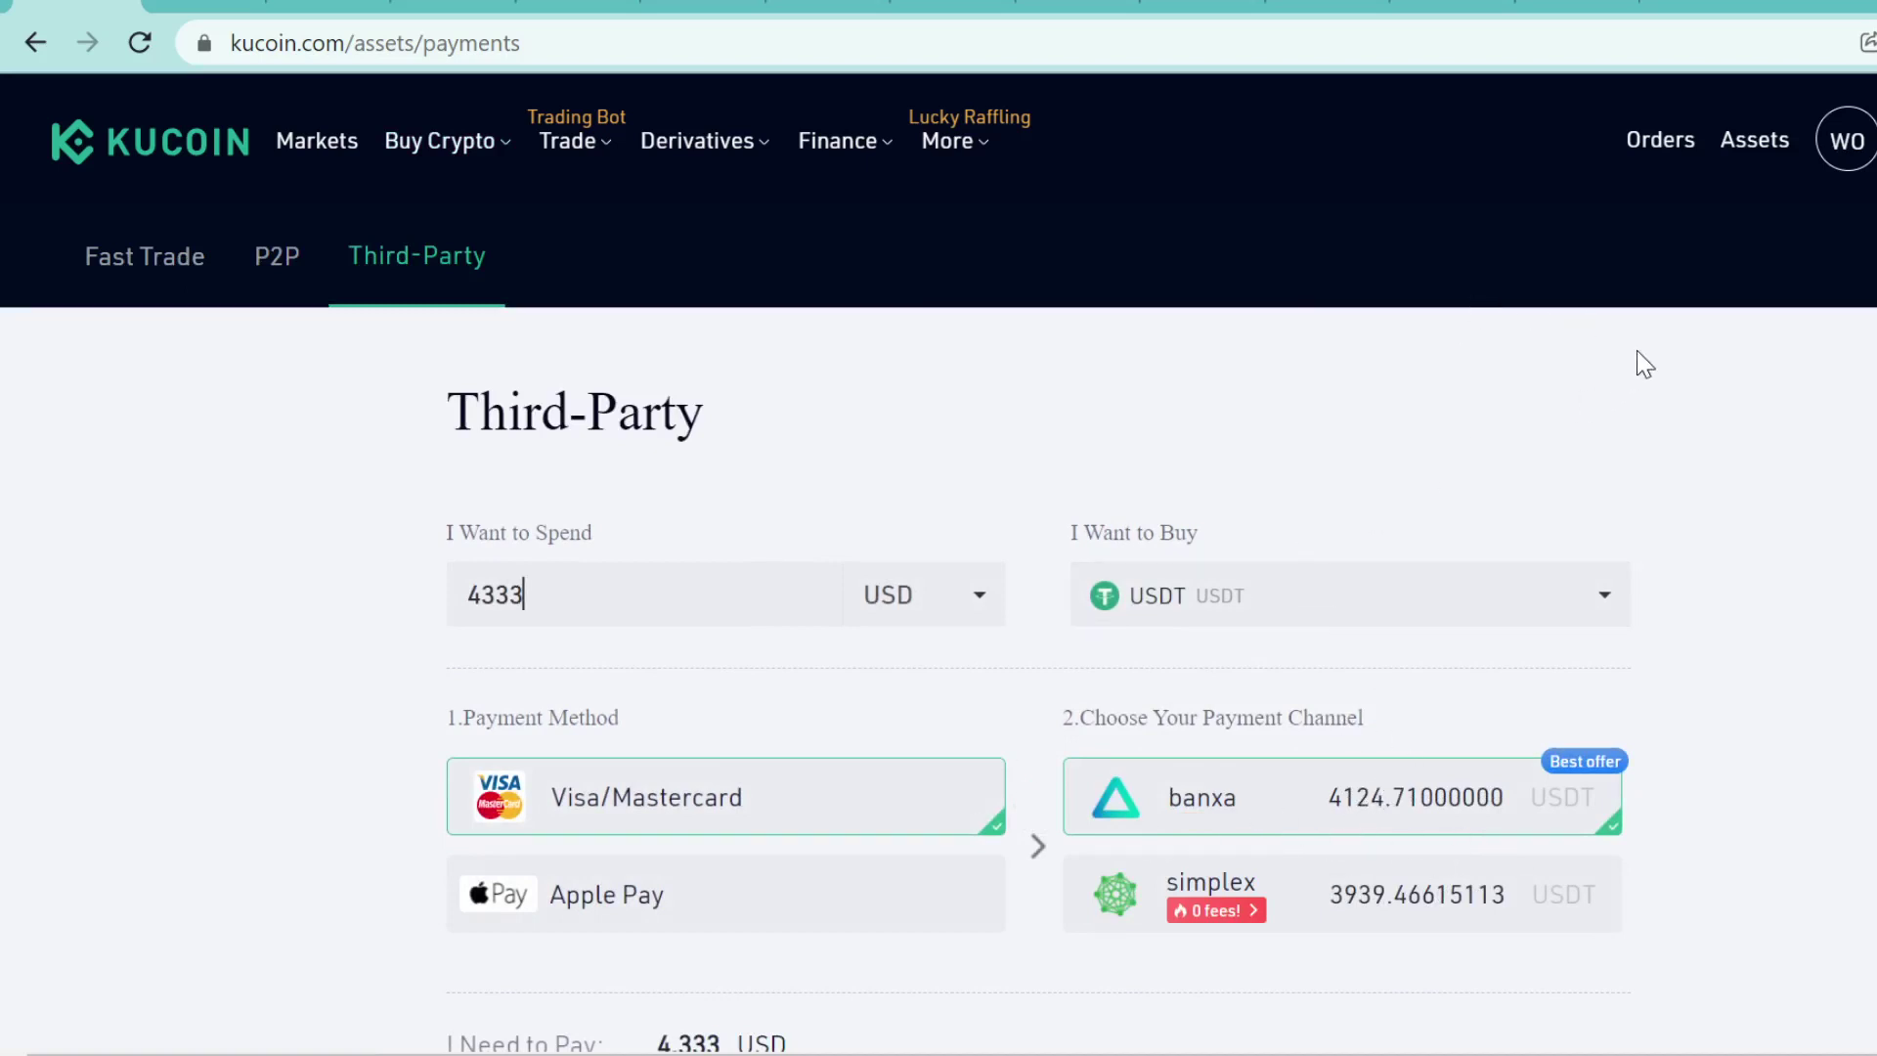
Review the Main Account's 1,160.08785297 USDT and the Trading Account's small BTC balance
mouse_move(1760, 149)
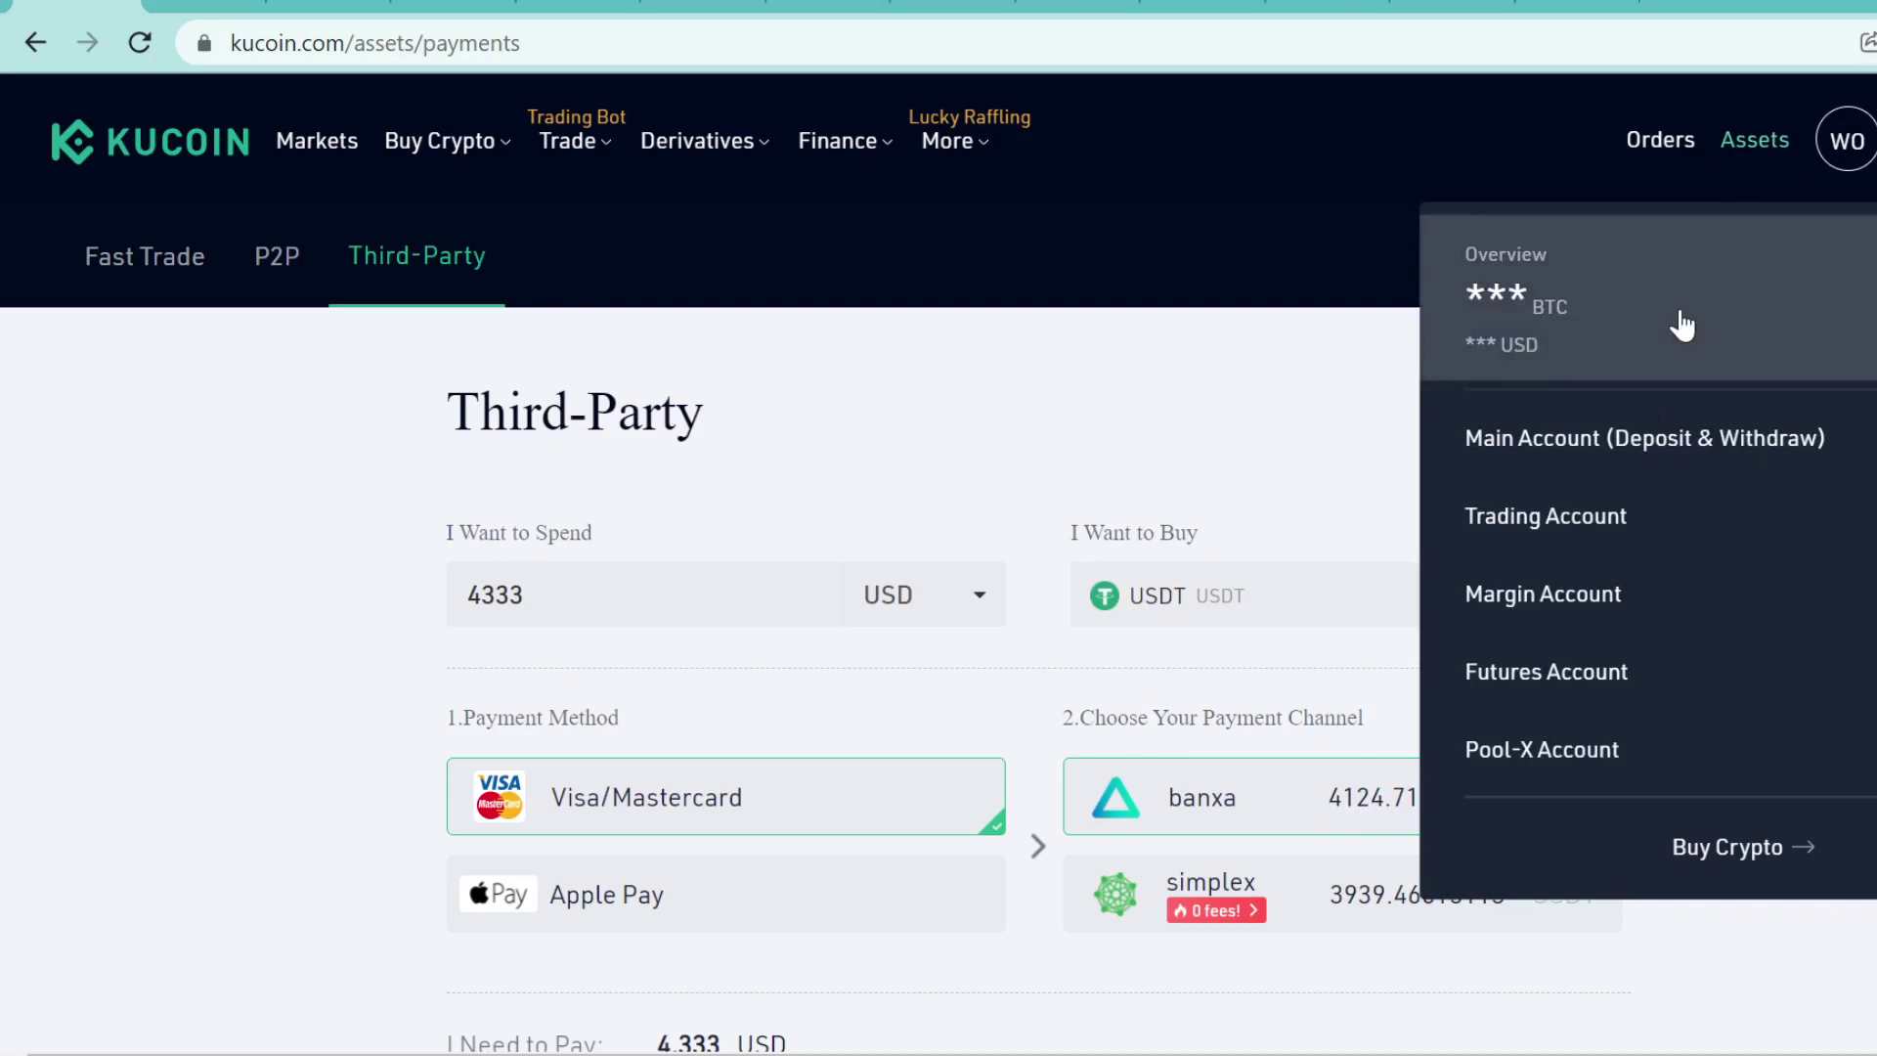
left_click(1512, 447)
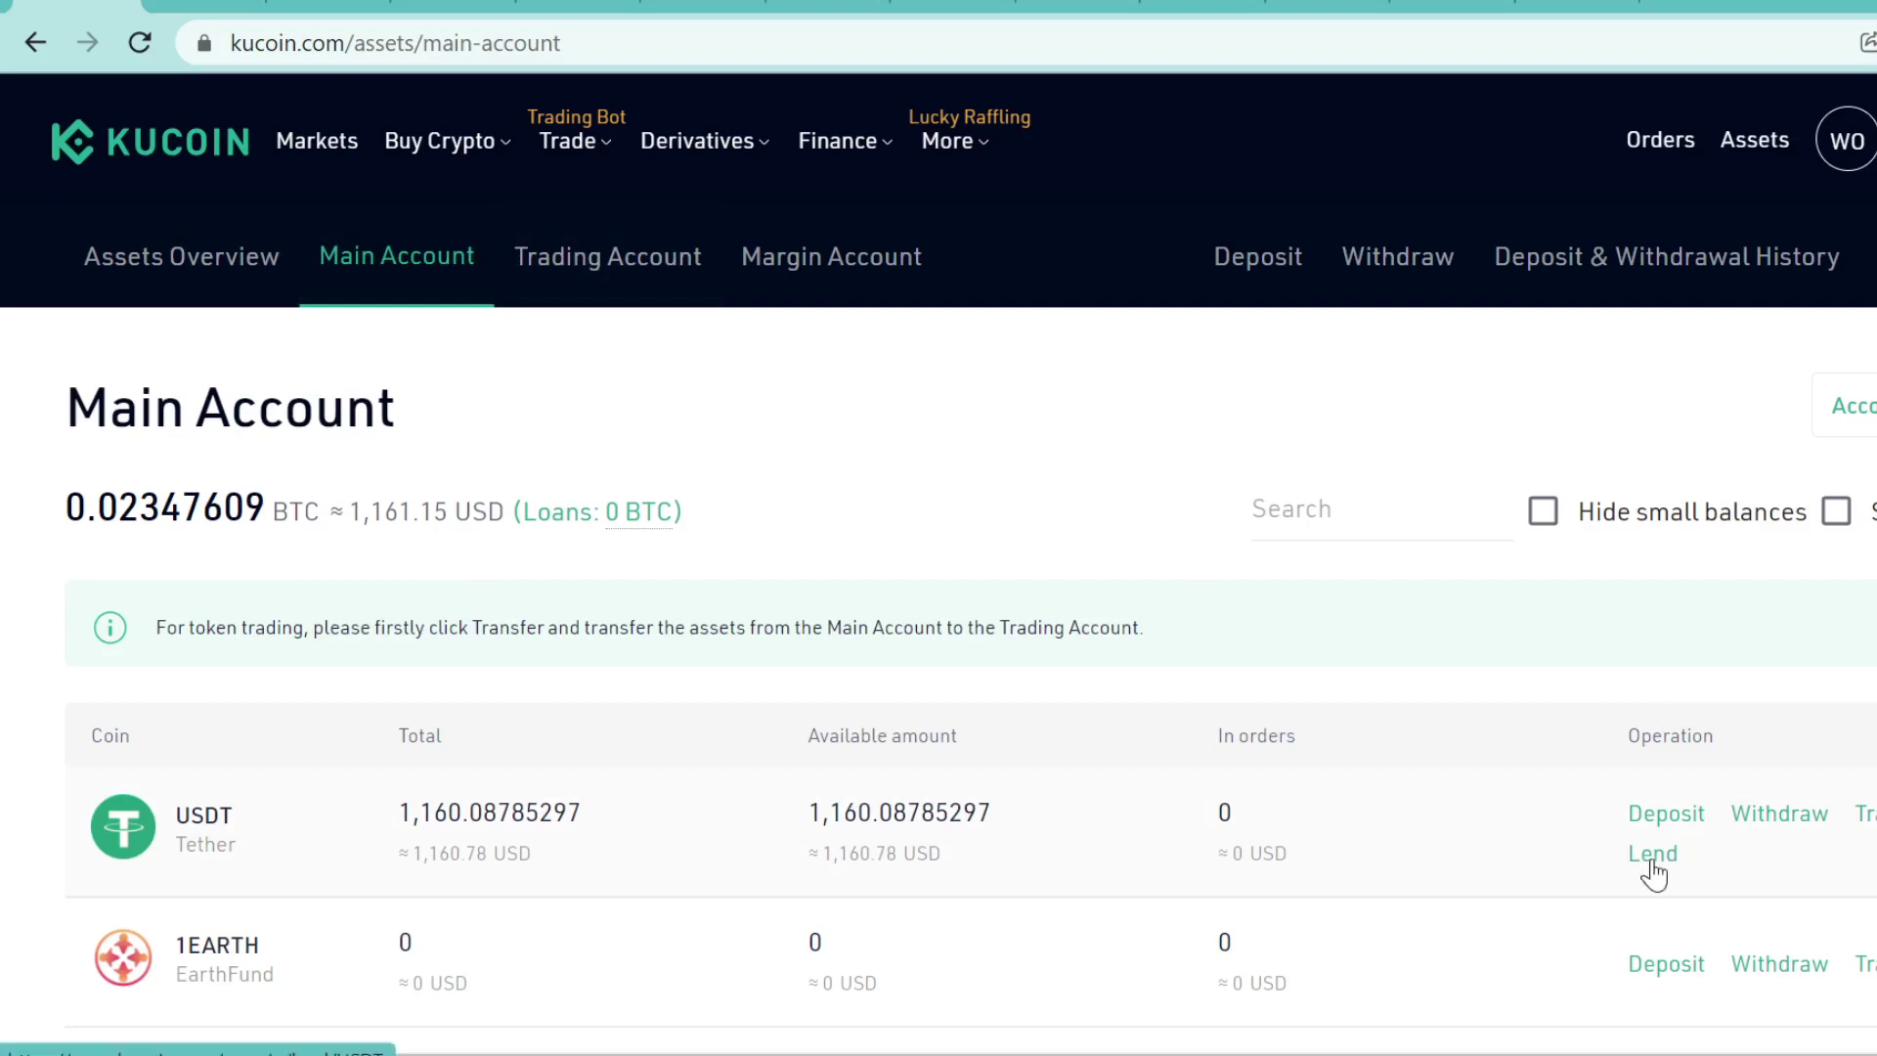
left_click(602, 278)
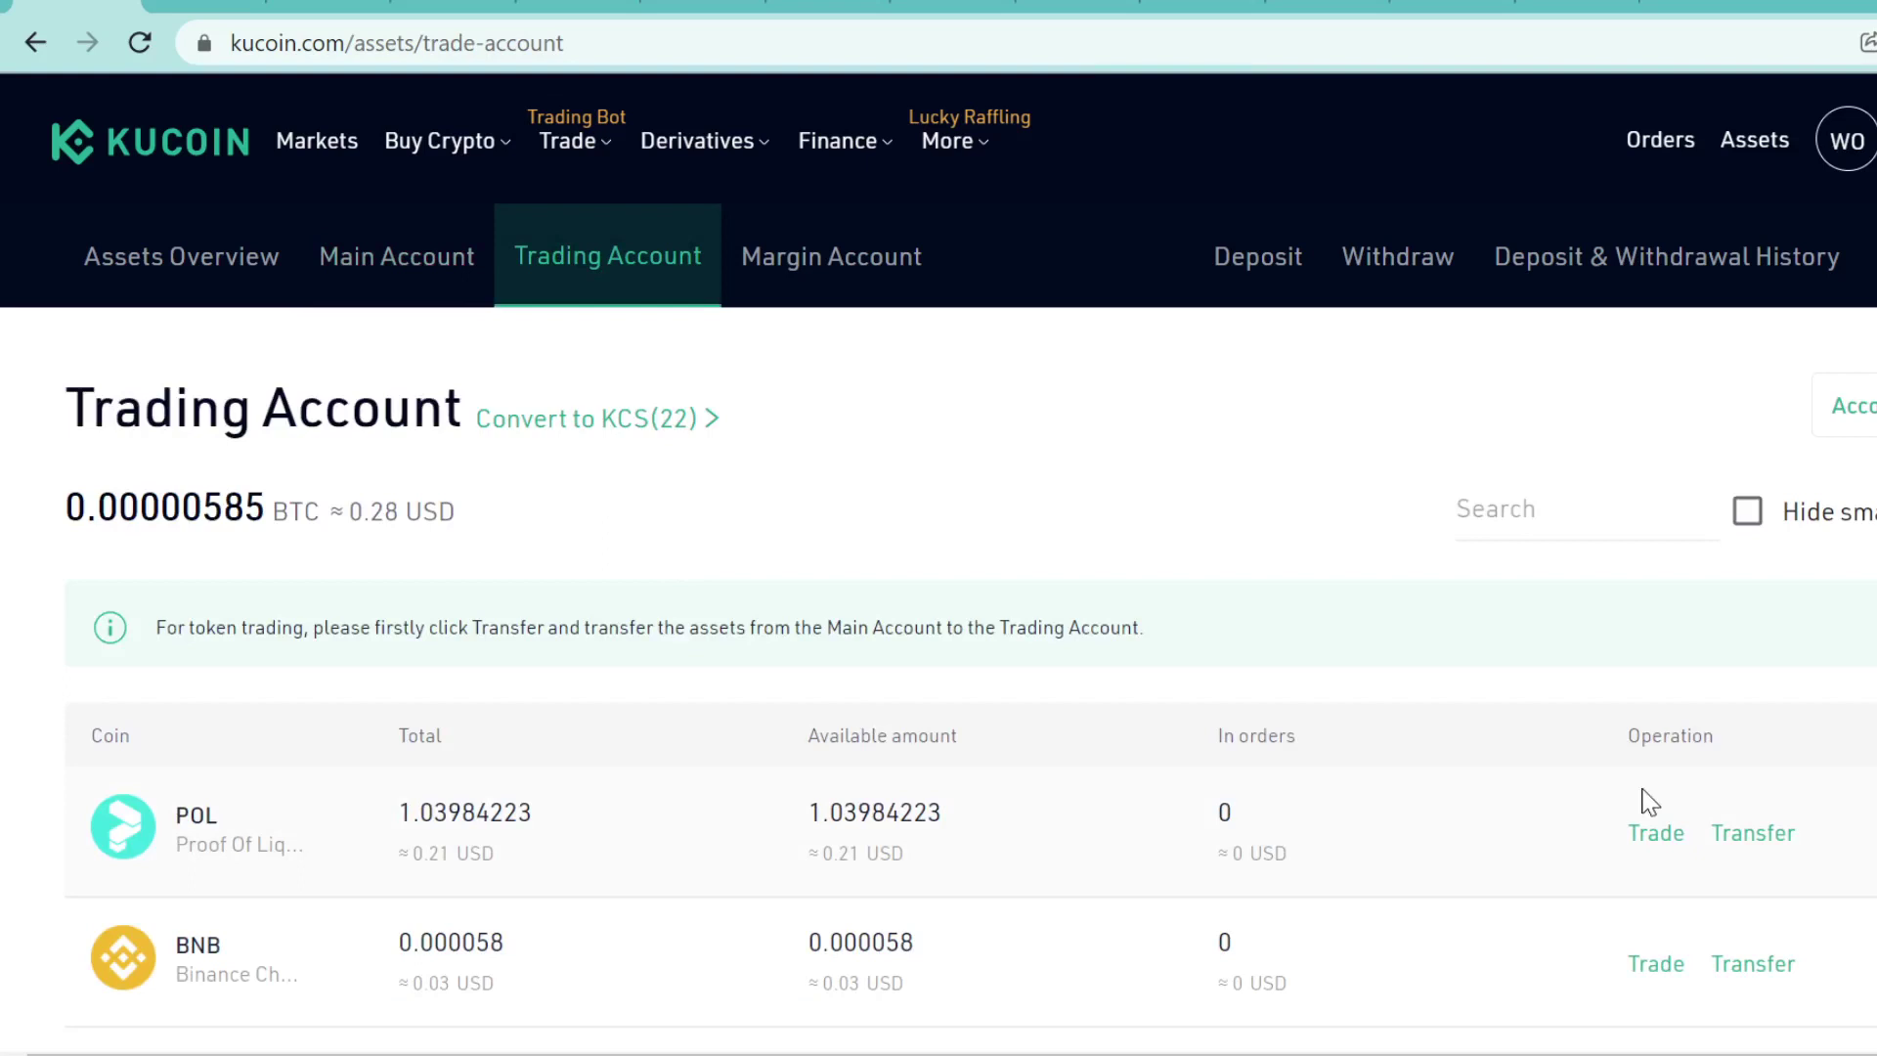
left_click(451, 269)
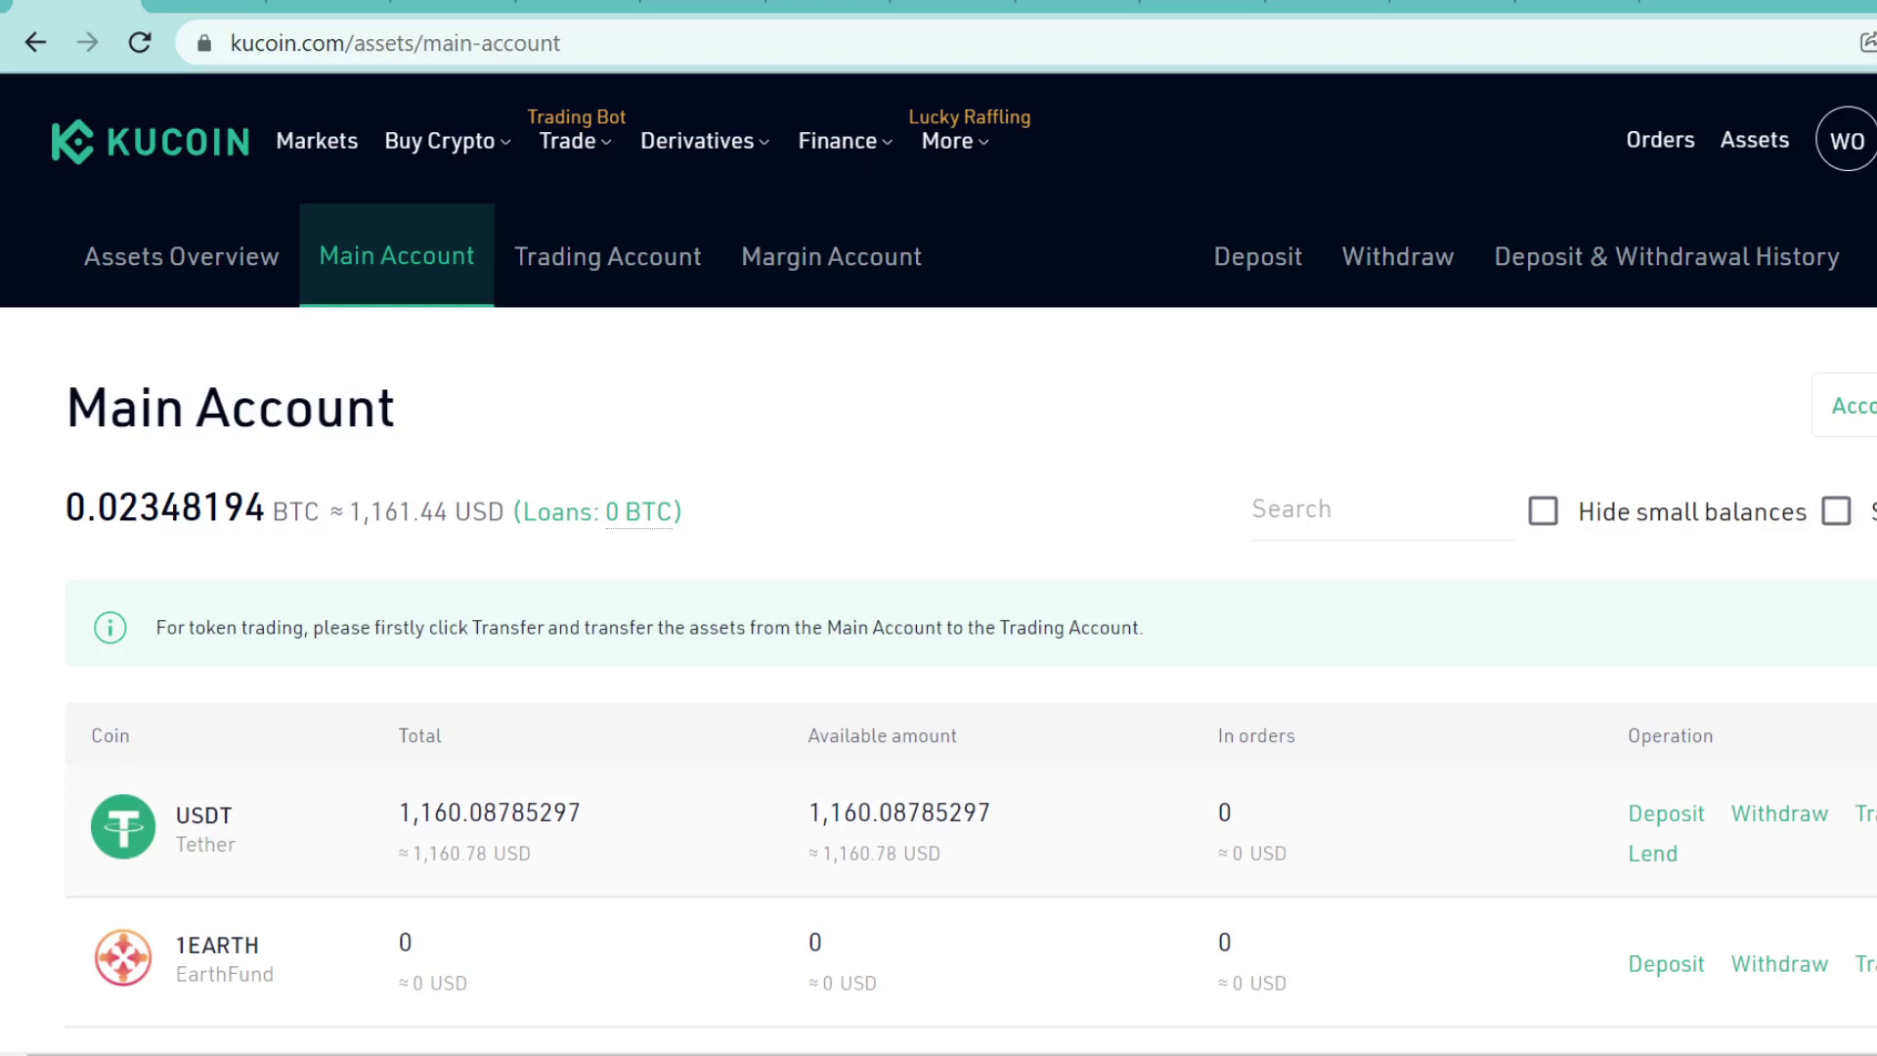
Transfer the full USDT balance from the Main Account to the Trading Account
left_click(1865, 814)
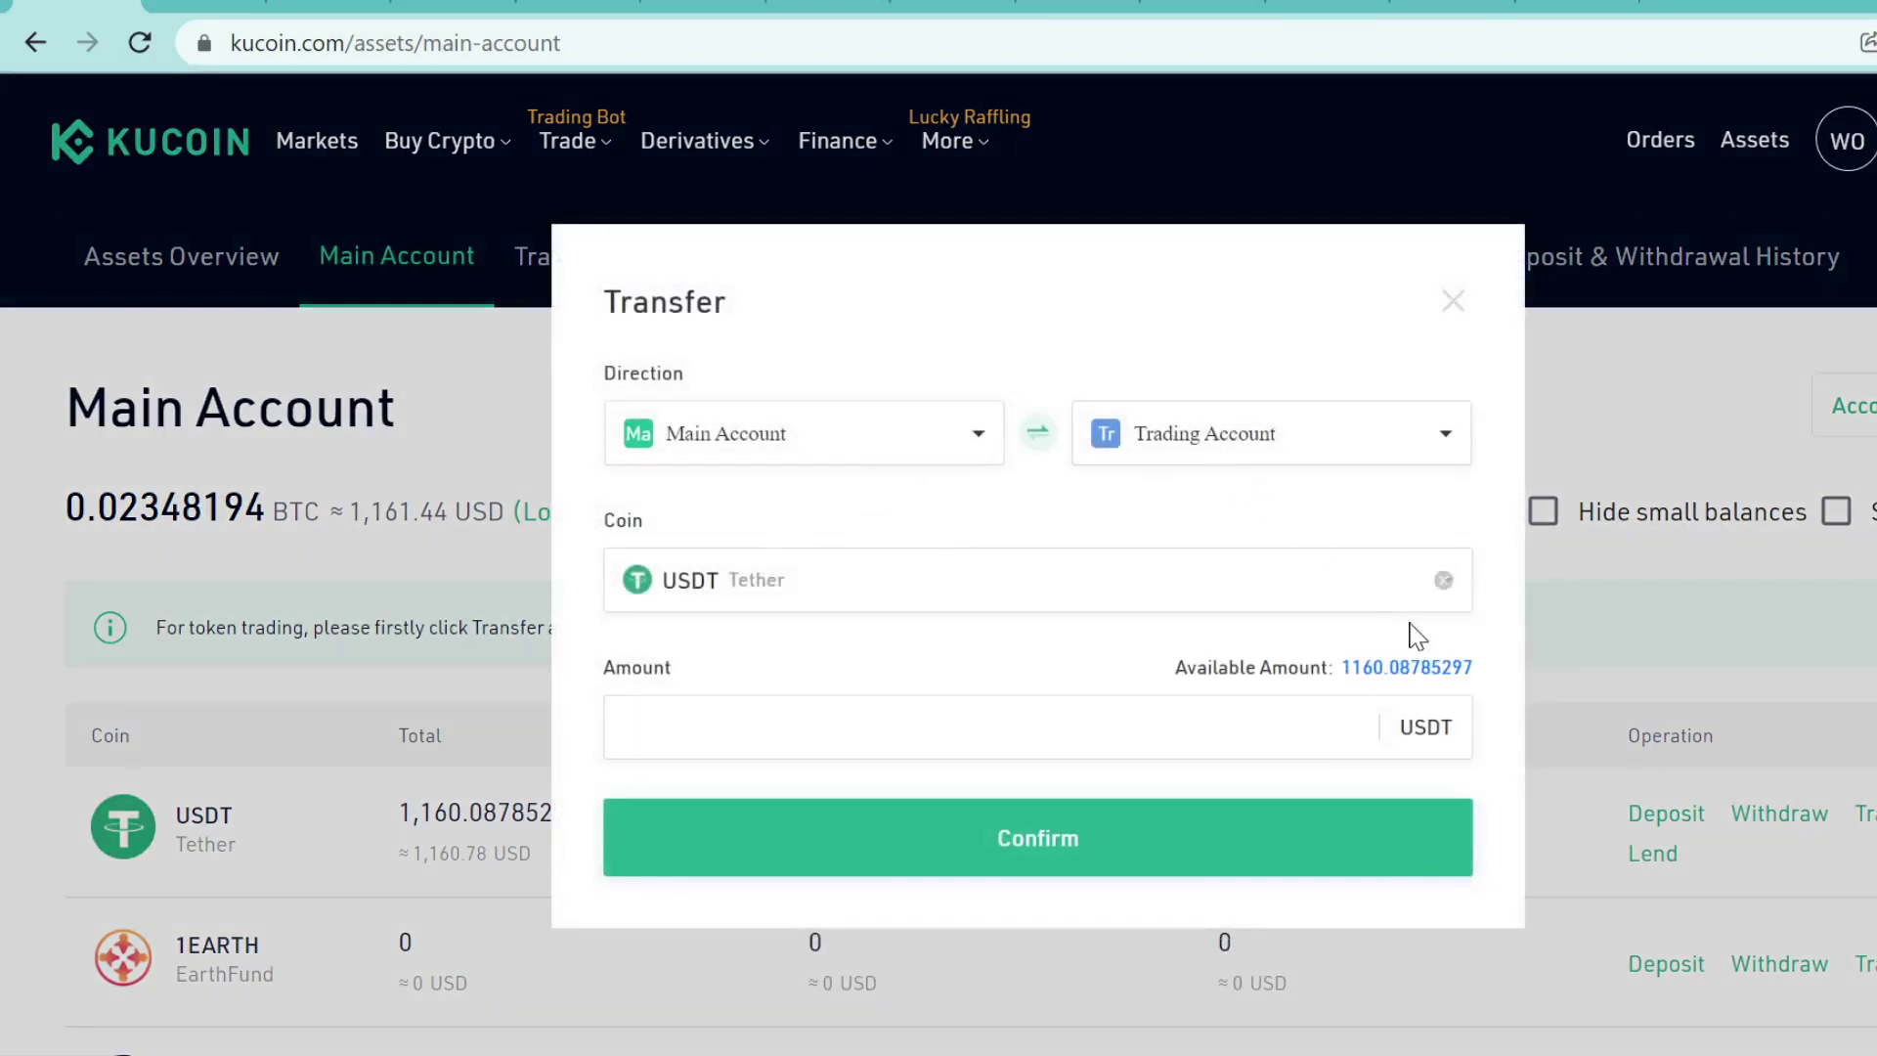
left_click(1403, 667)
left_click(1093, 838)
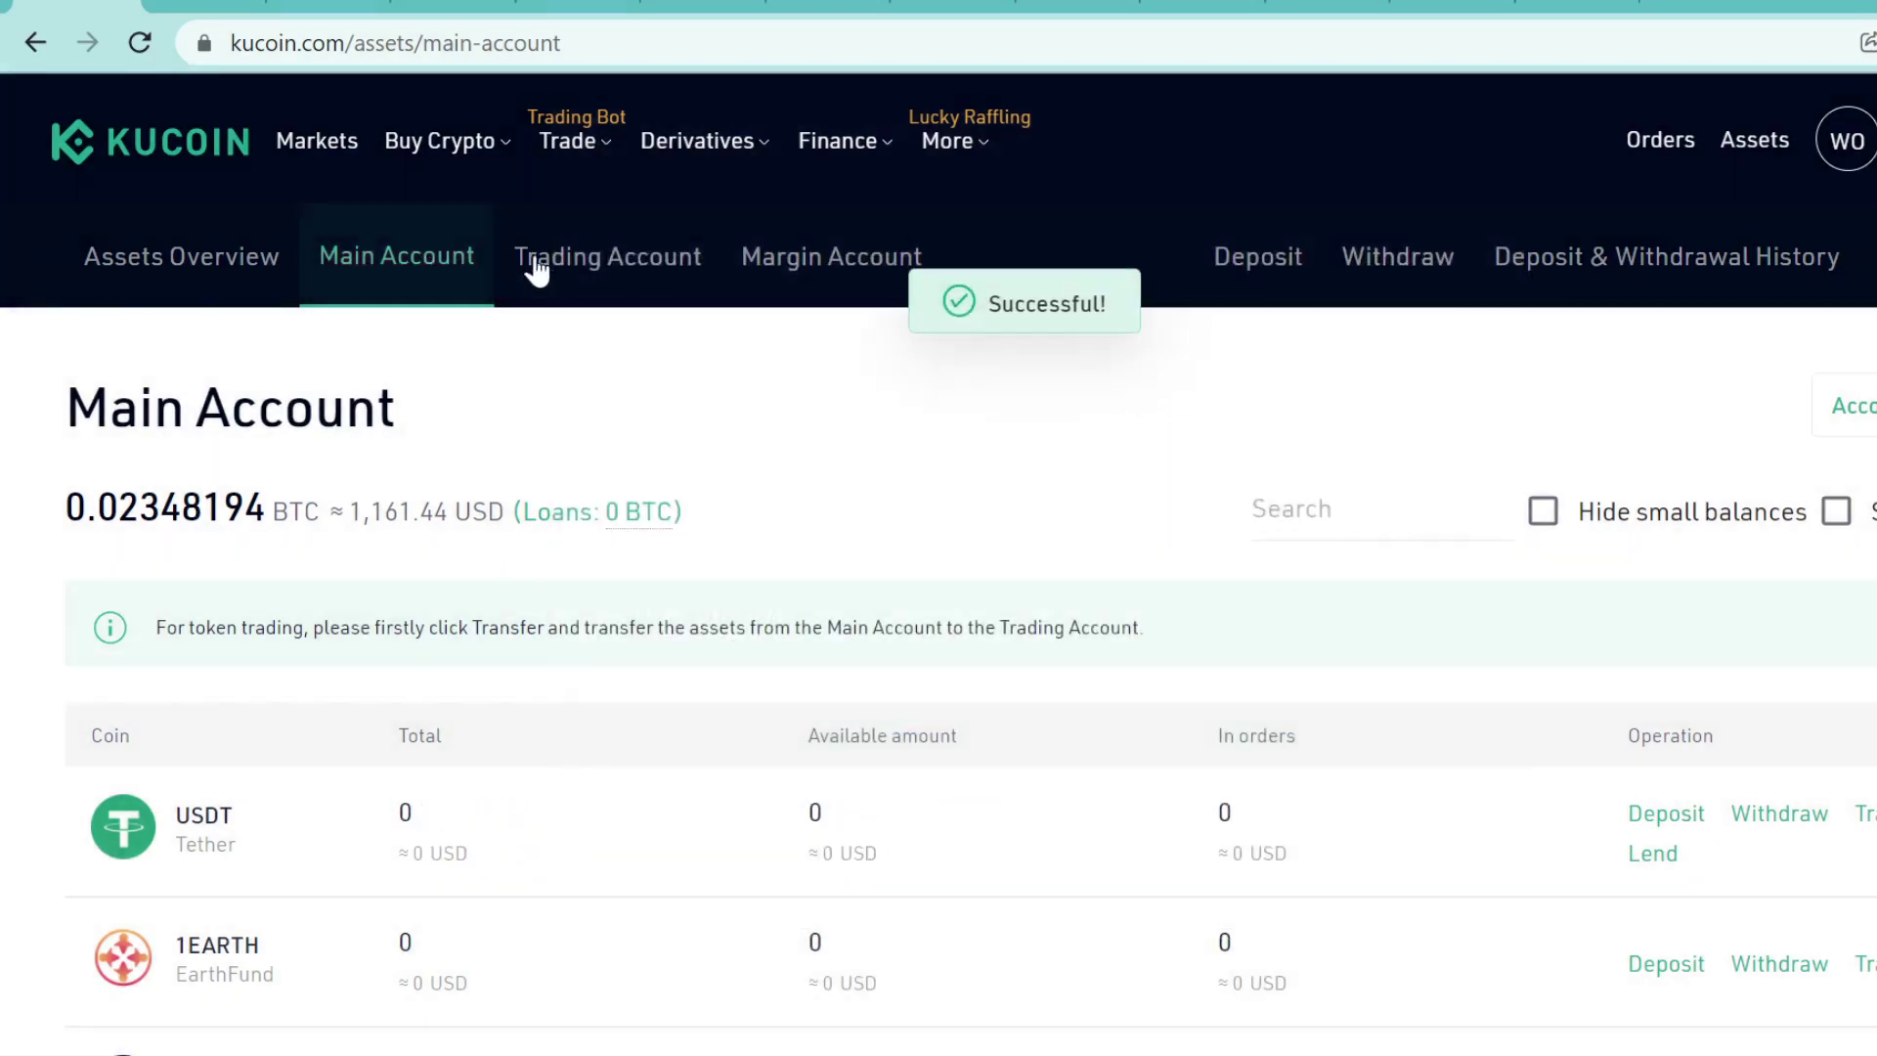
Confirm 1,160.08785297 USDT in the Trading Account and go to the BTC/USDT spot trading page
left_click(622, 264)
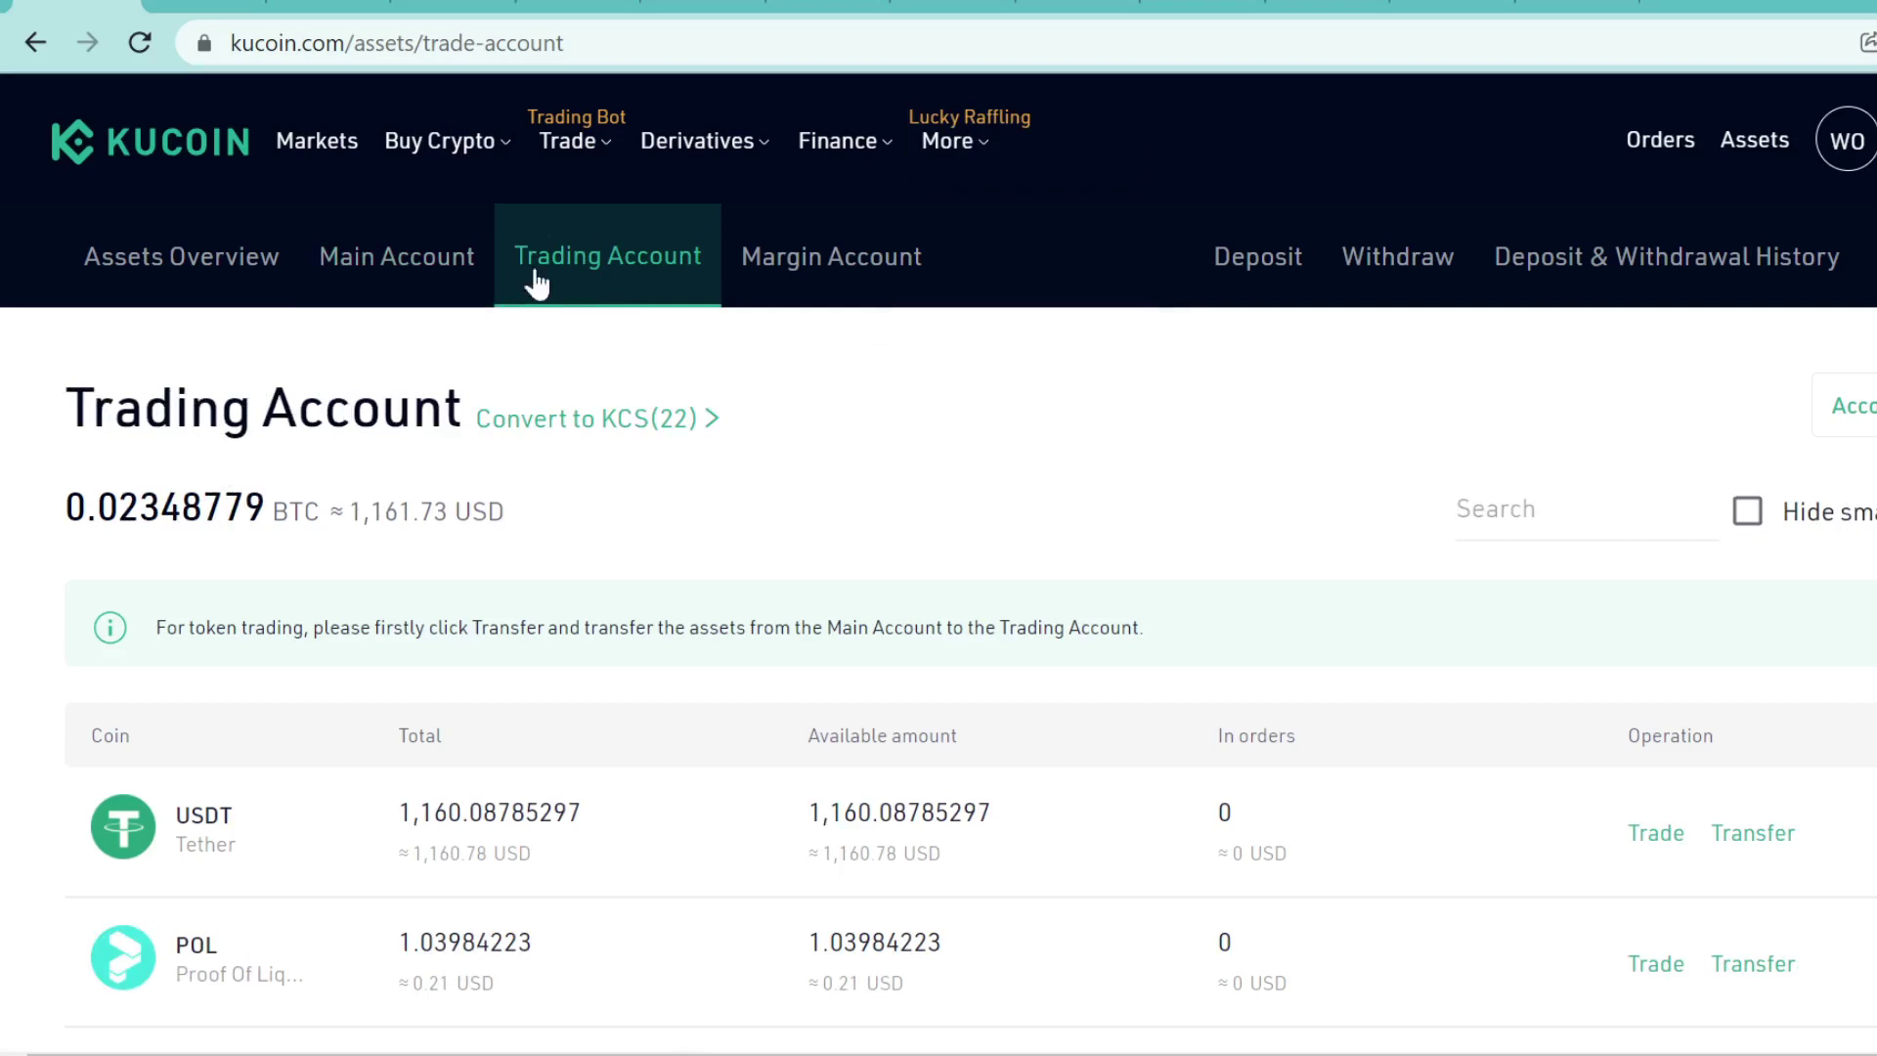
mouse_move(577, 147)
left_click(545, 240)
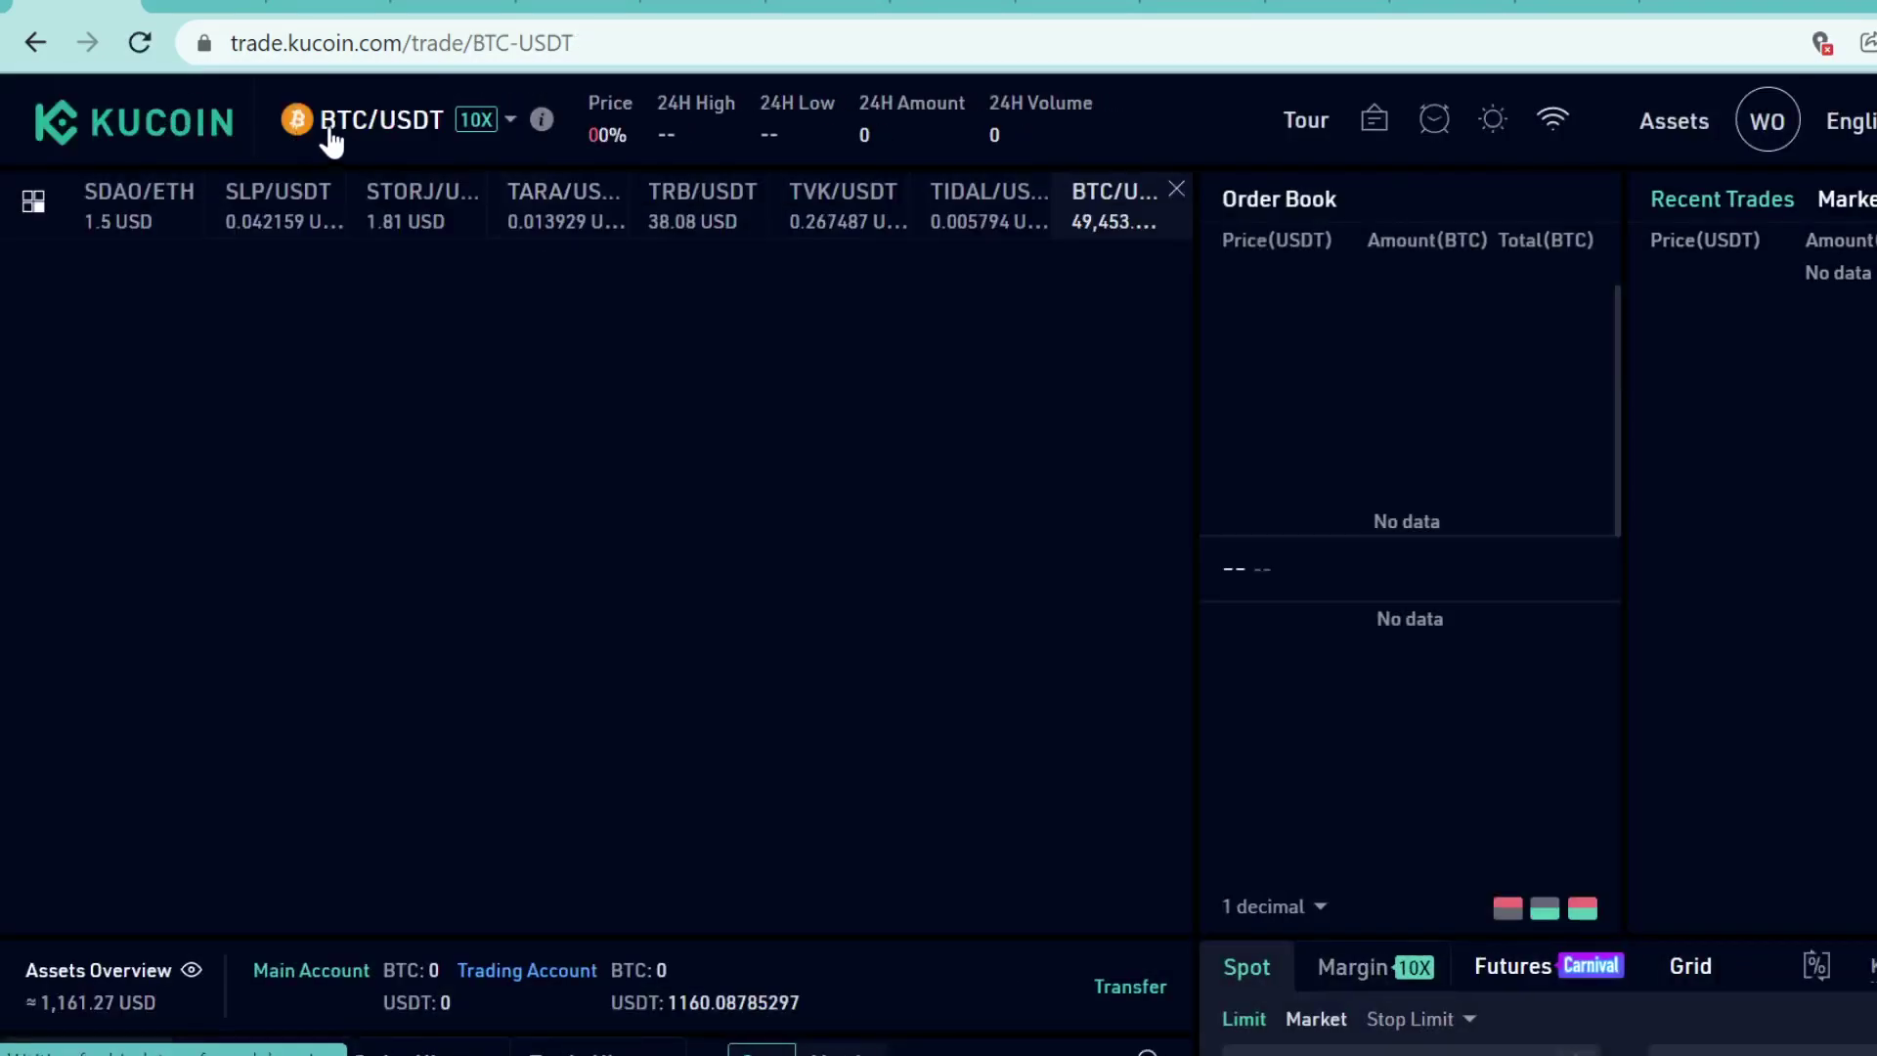
Switch the spot market from BTC/USDT to EFX/USDT by searching EFX
left_click(332, 141)
type("EFX")
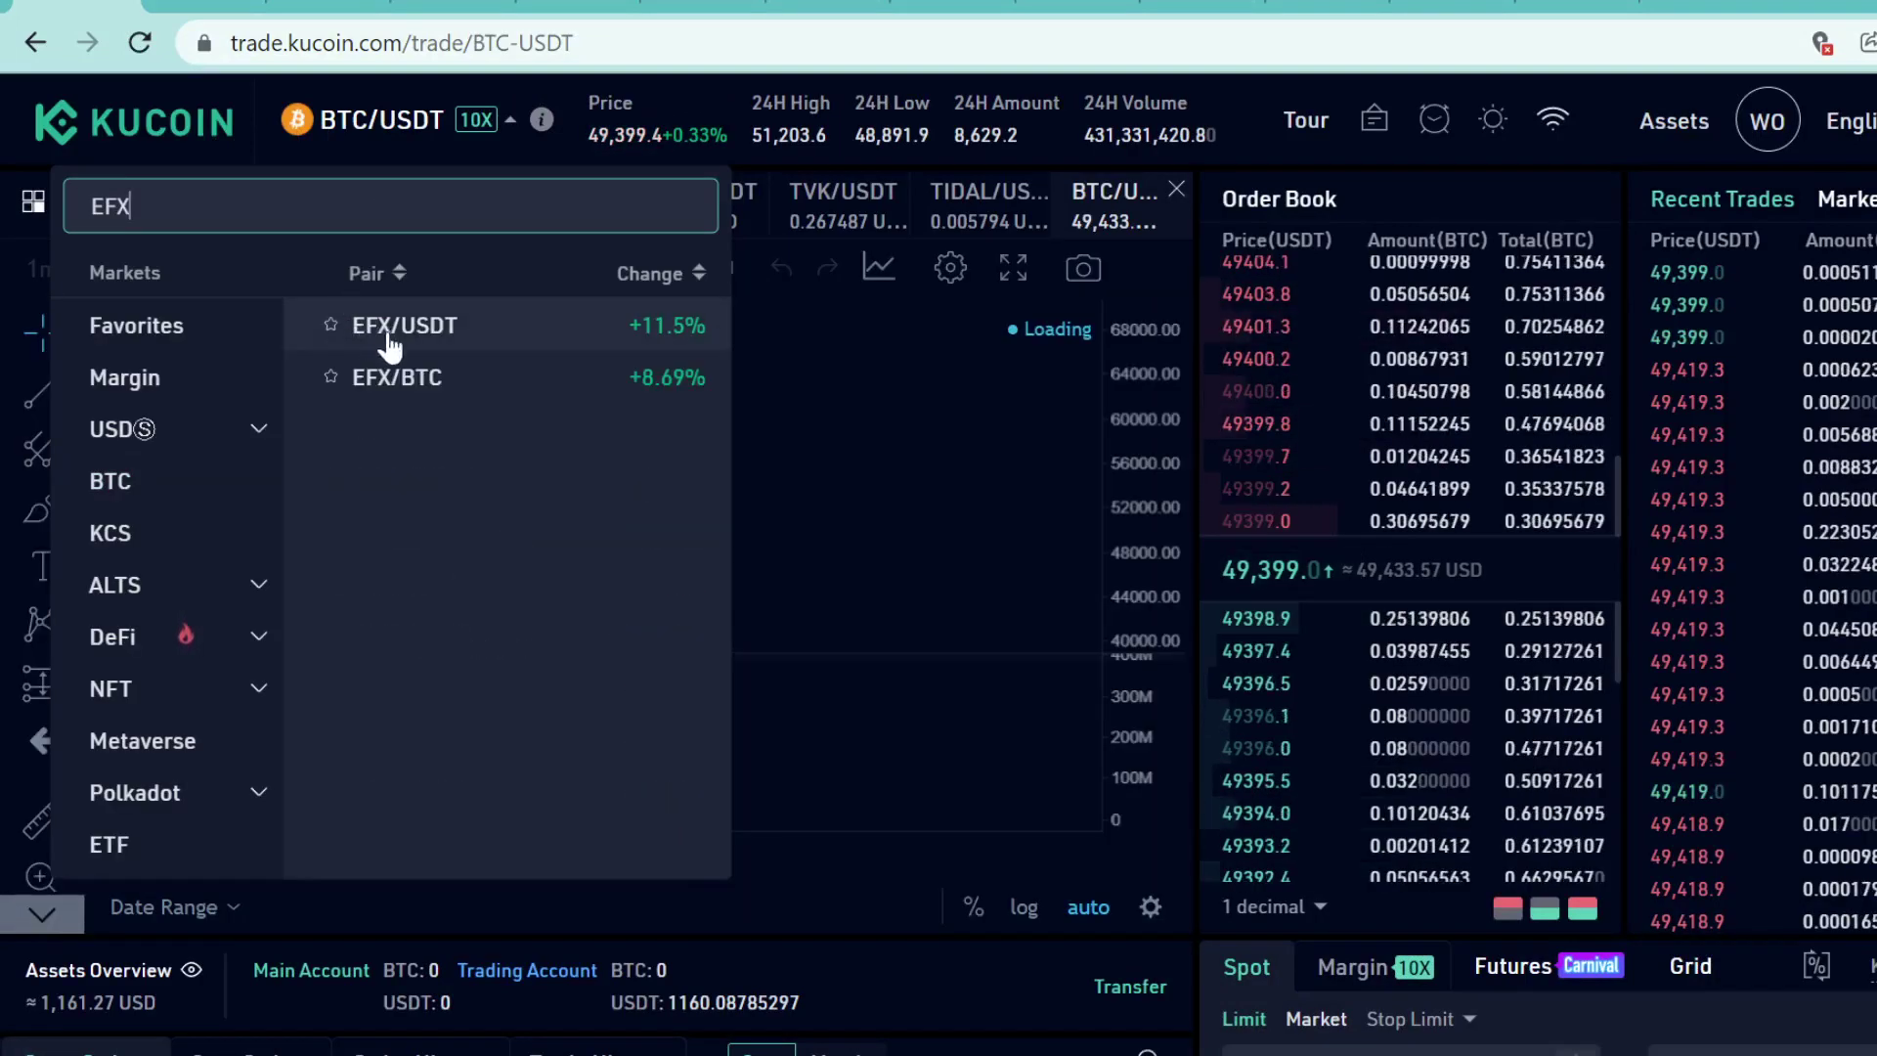
left_click(389, 337)
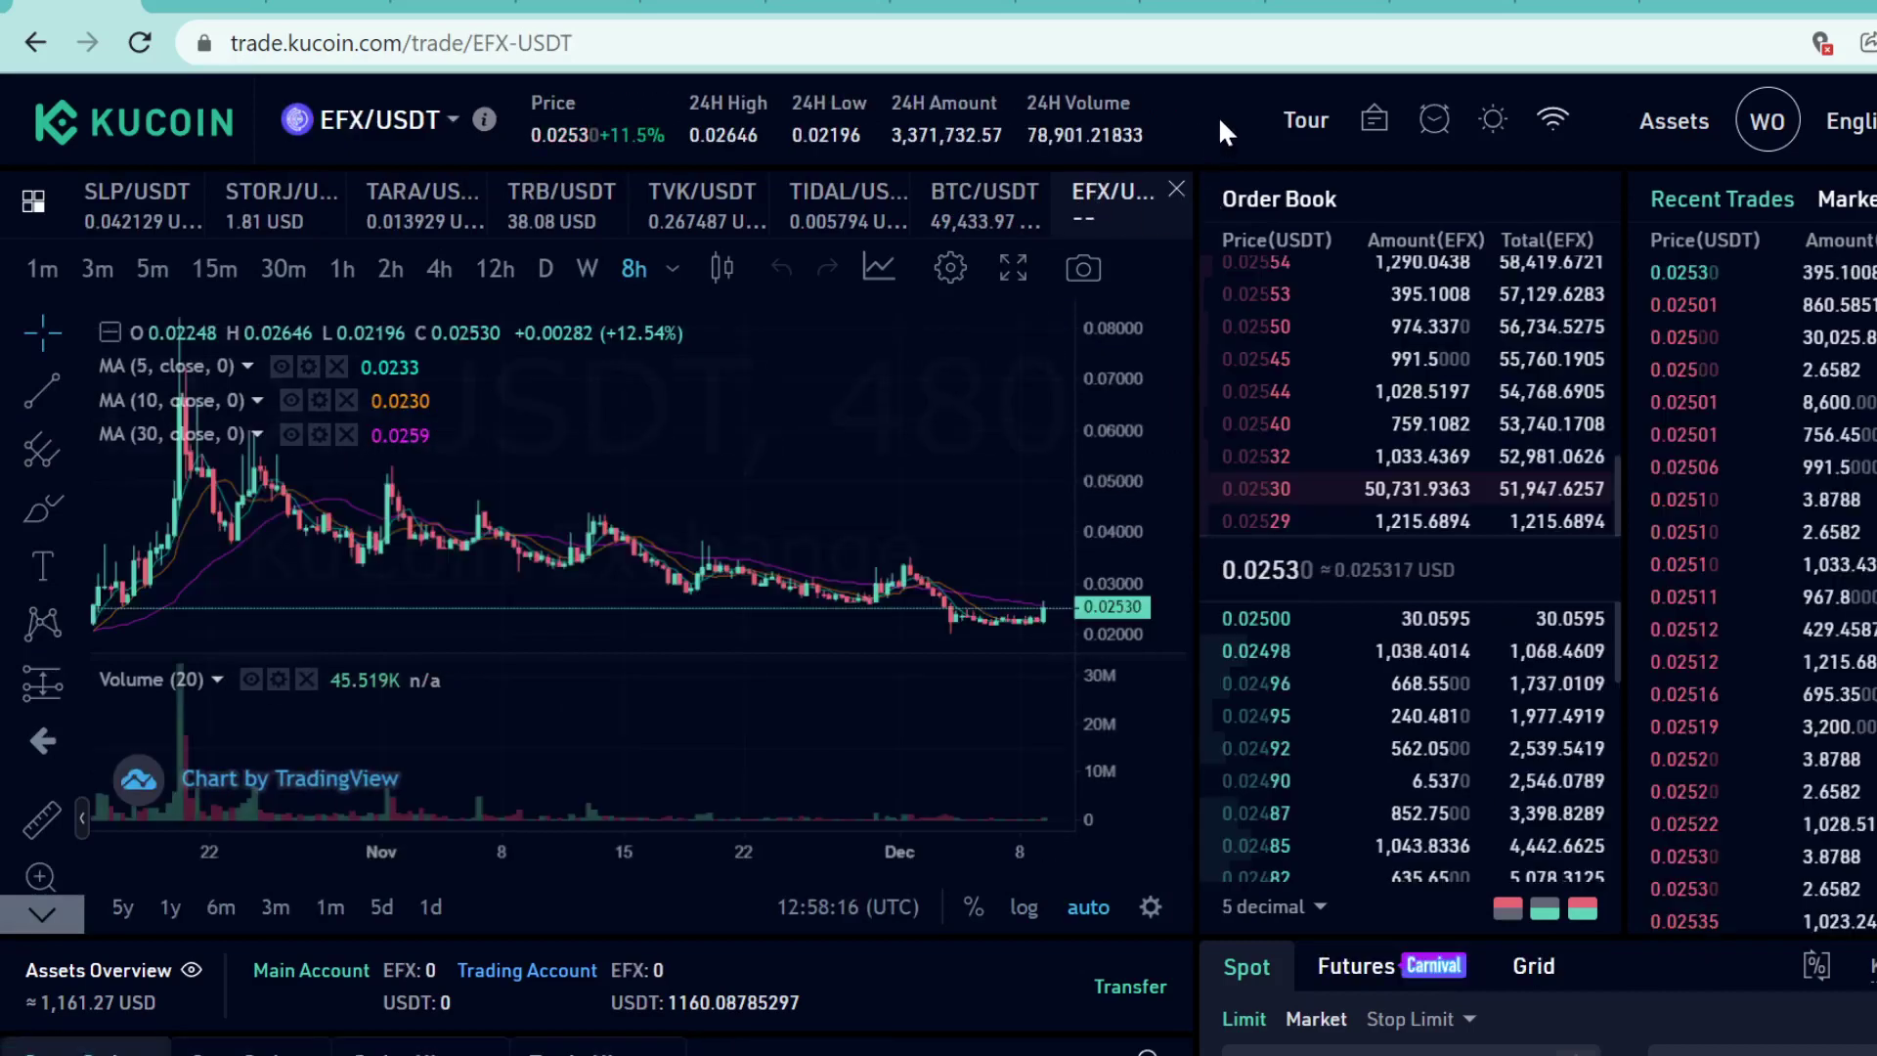
scroll(1222, 123, "down", 3)
Set up a market buy of EFX spending 100% of USDT (1157.77230 USDT)
left_click(1306, 712)
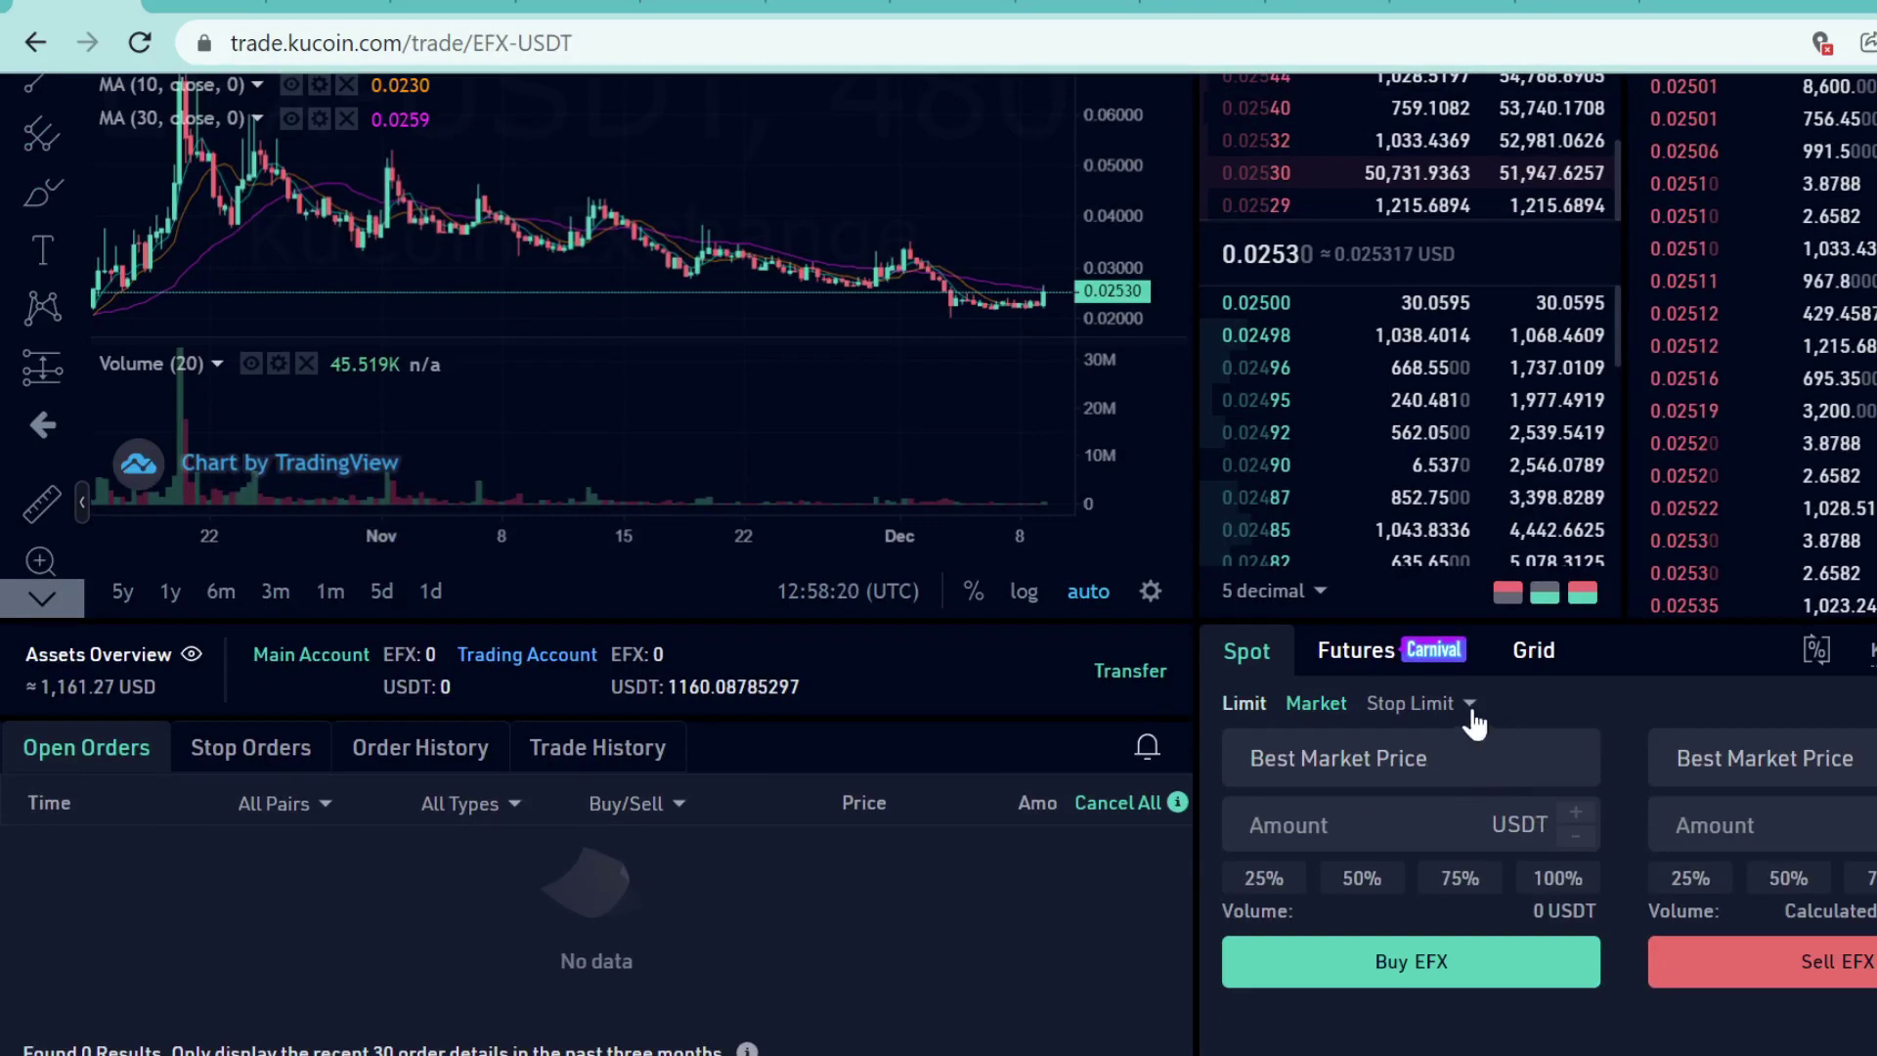
left_click(1555, 880)
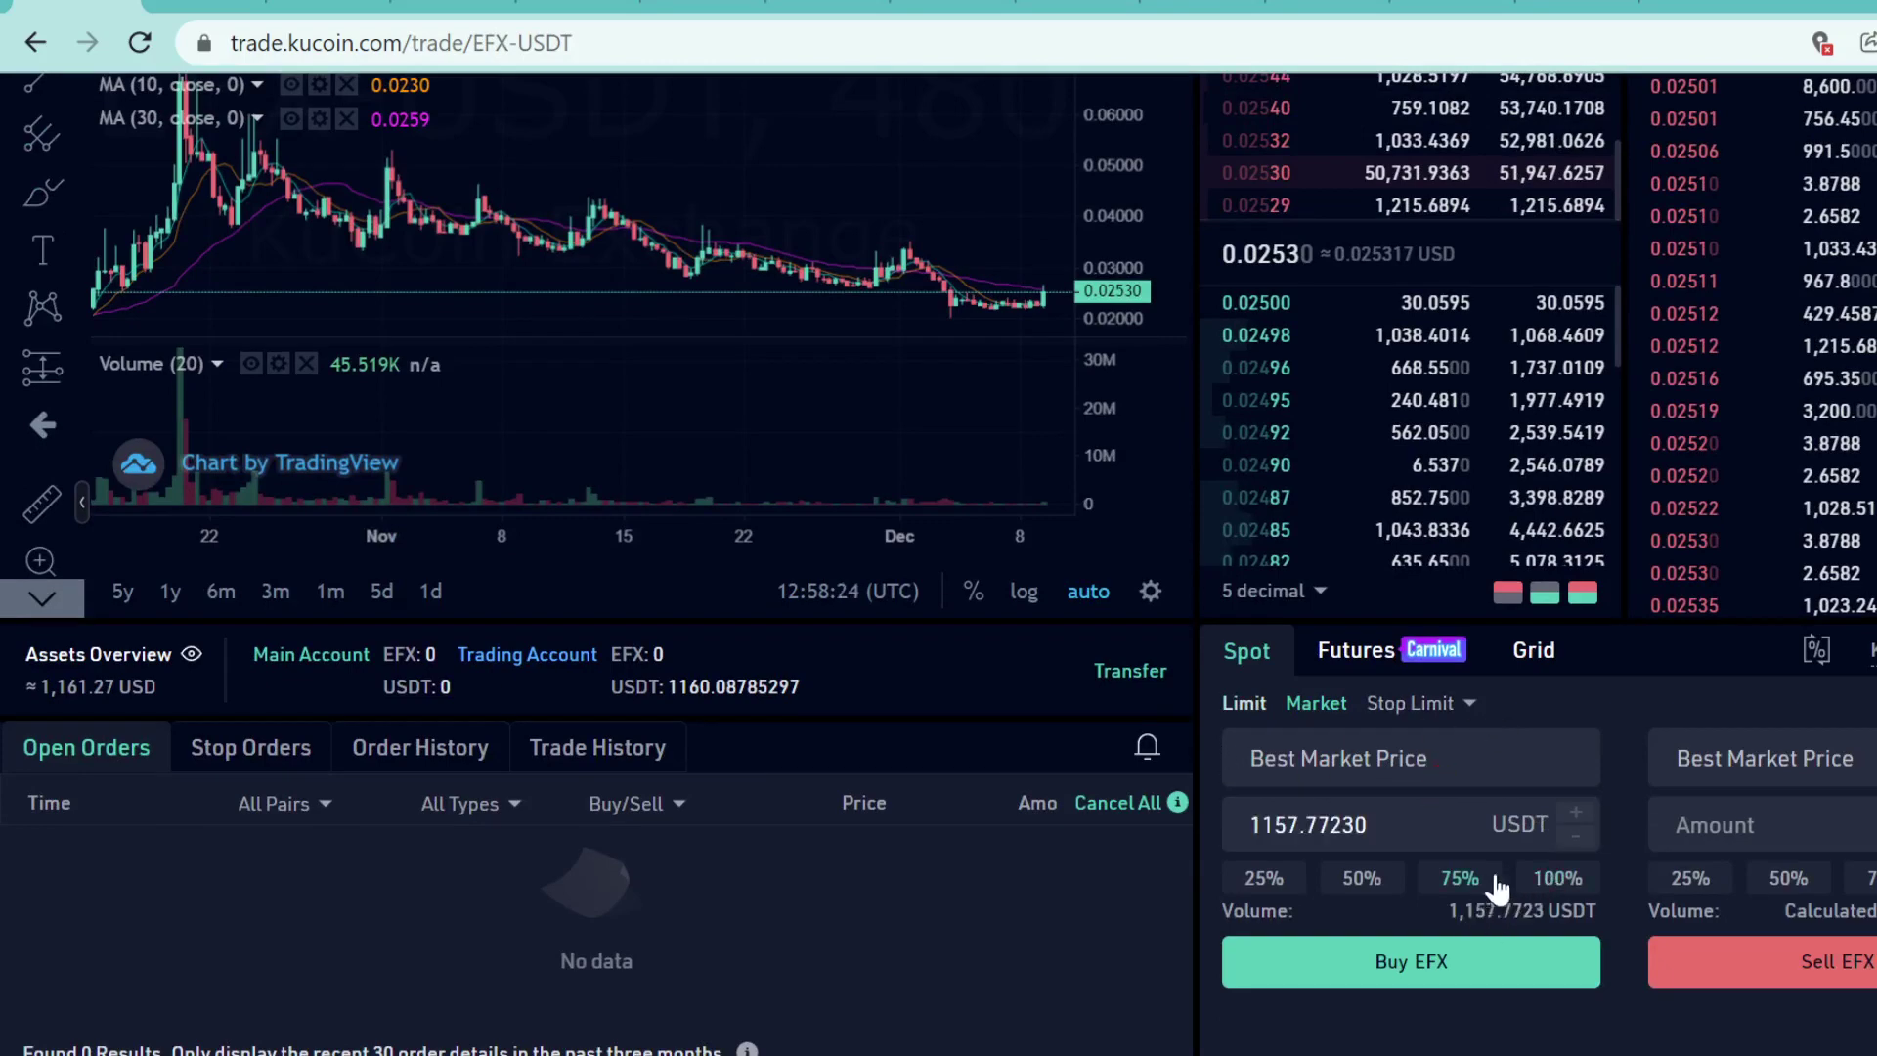
left_click(1496, 884)
left_click(1555, 880)
left_click(1460, 885)
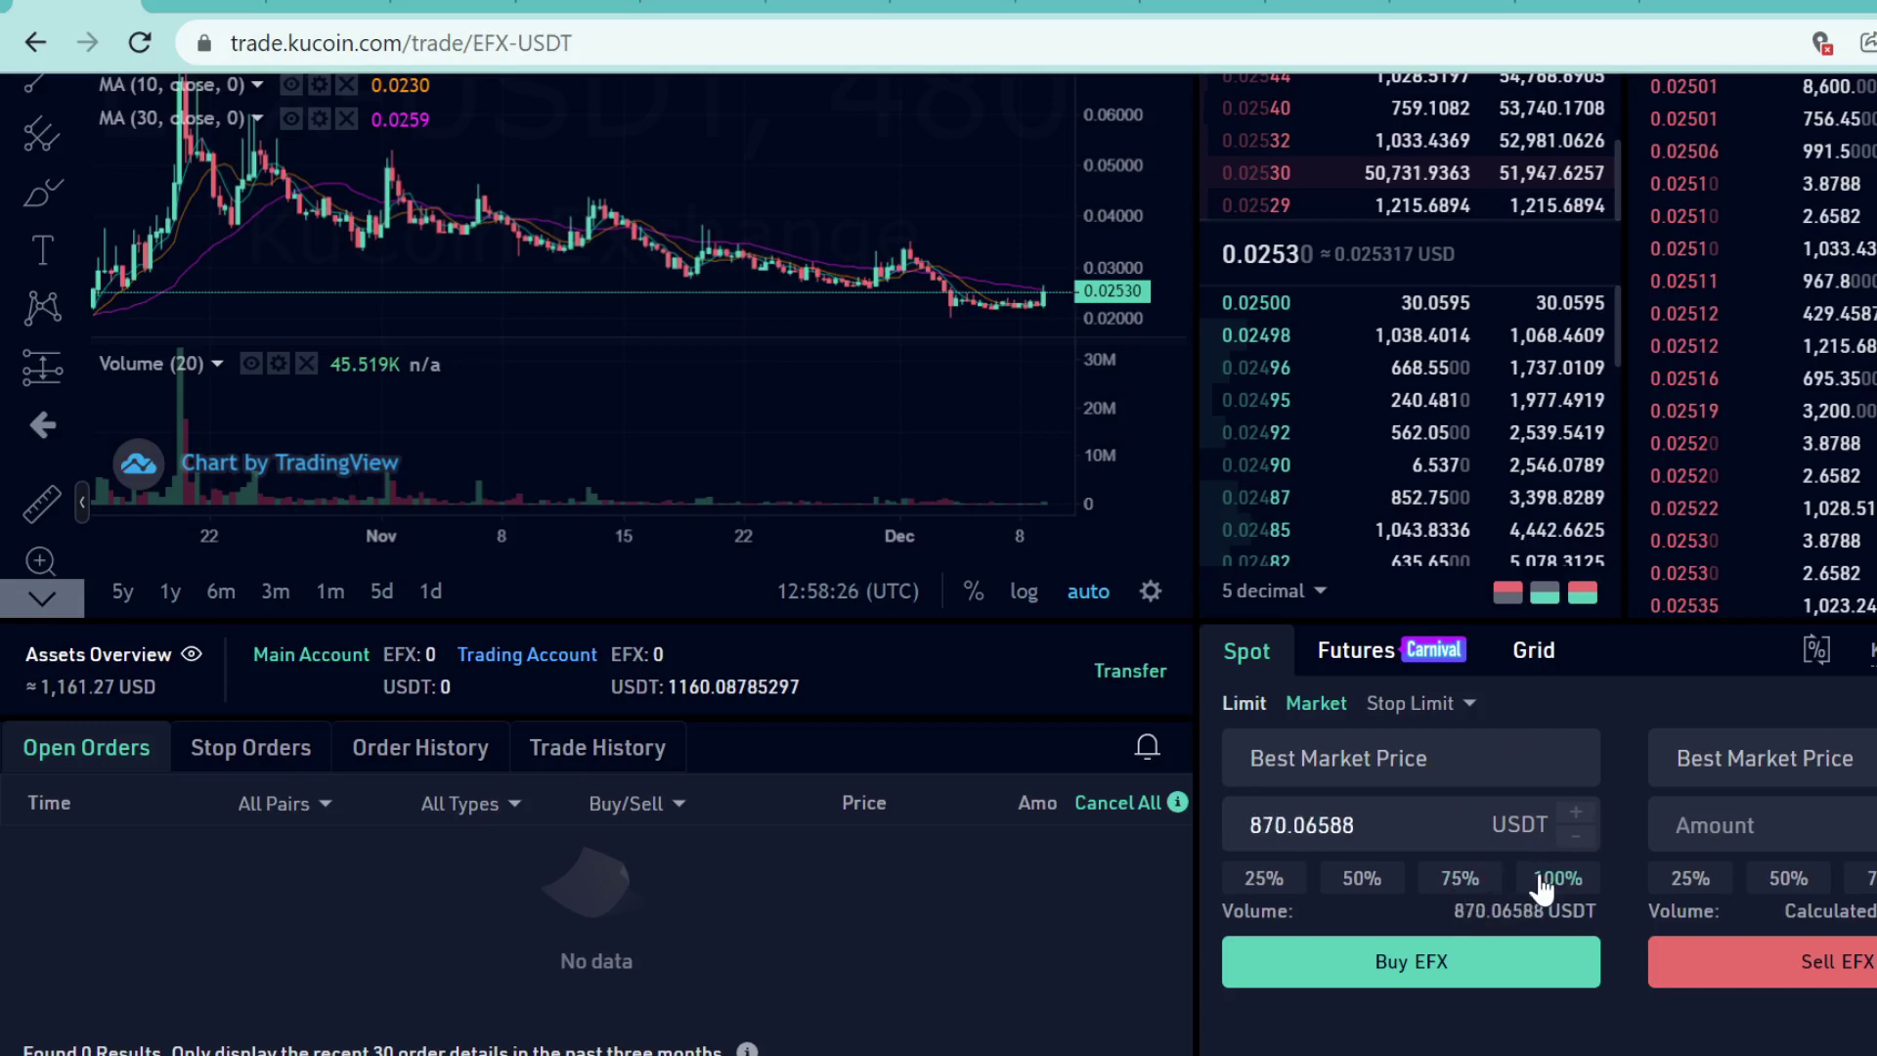
left_click(1542, 885)
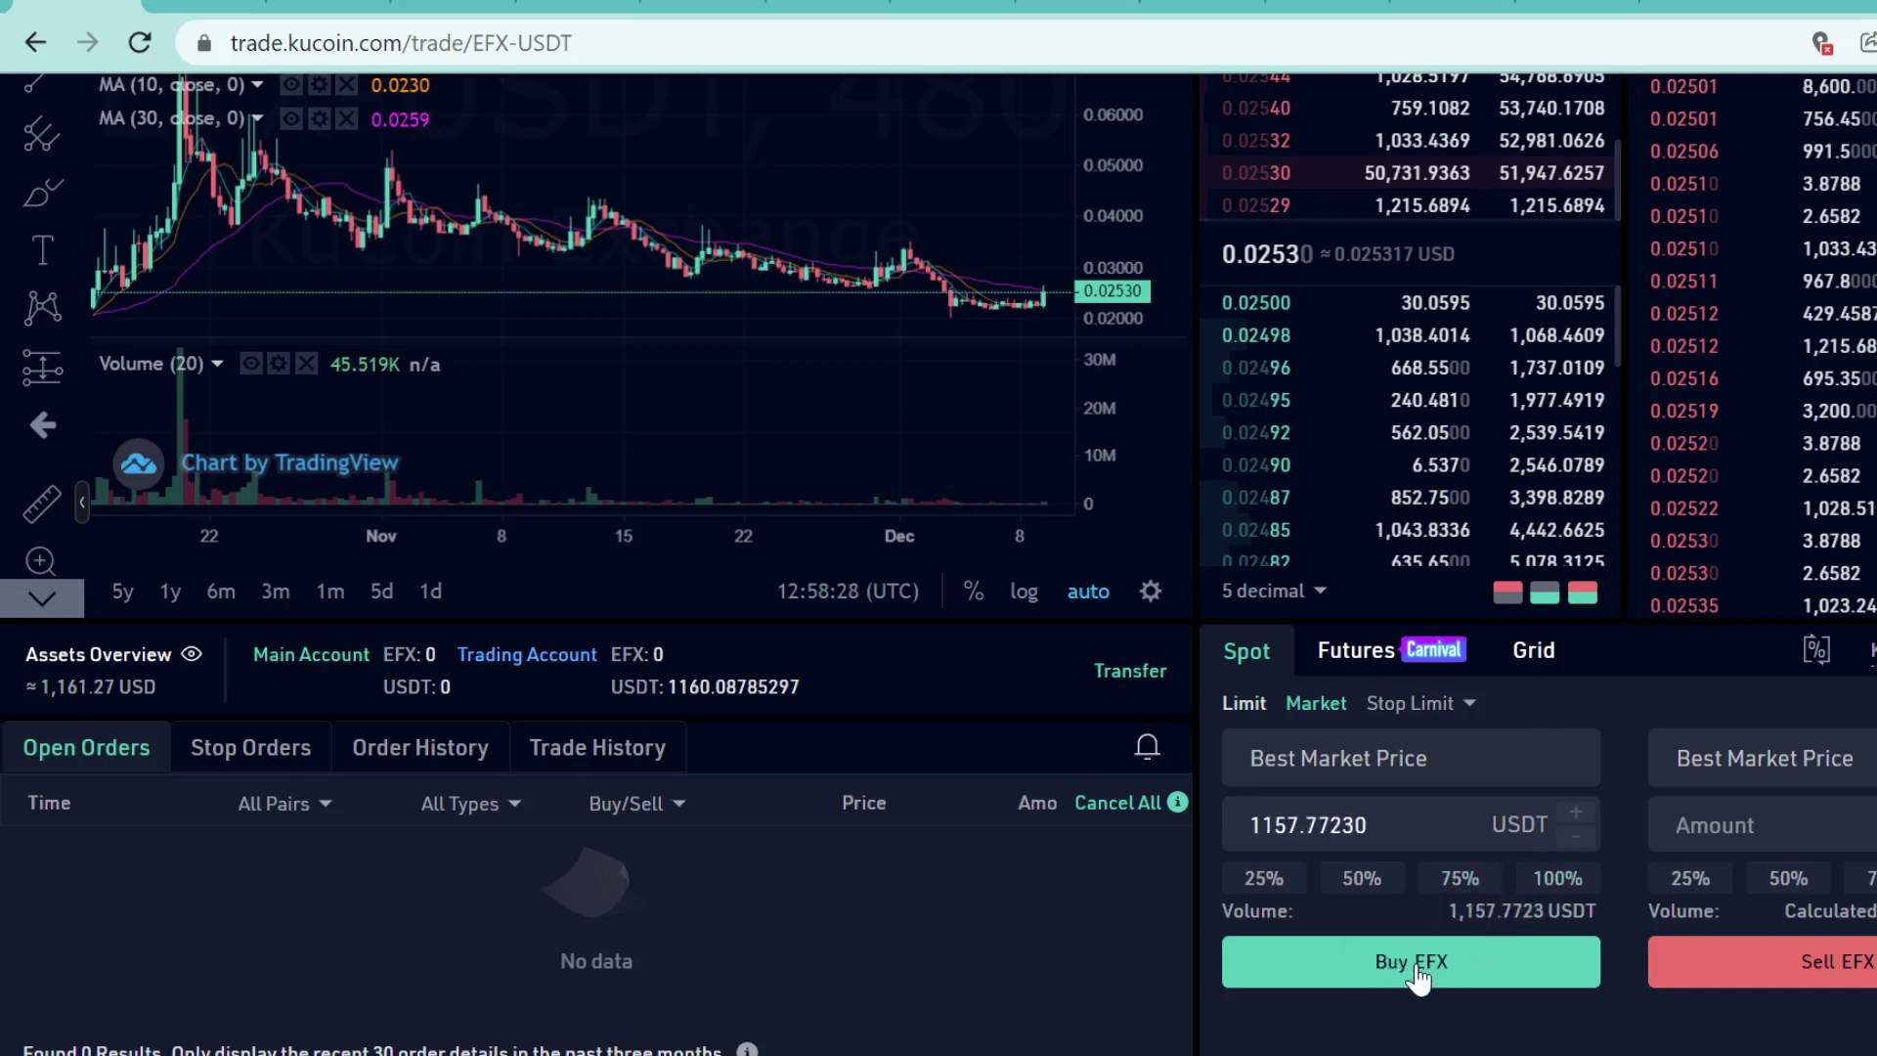
Open the Trading Account balances page from the Assets menu
scroll(1423, 978, "up", 3)
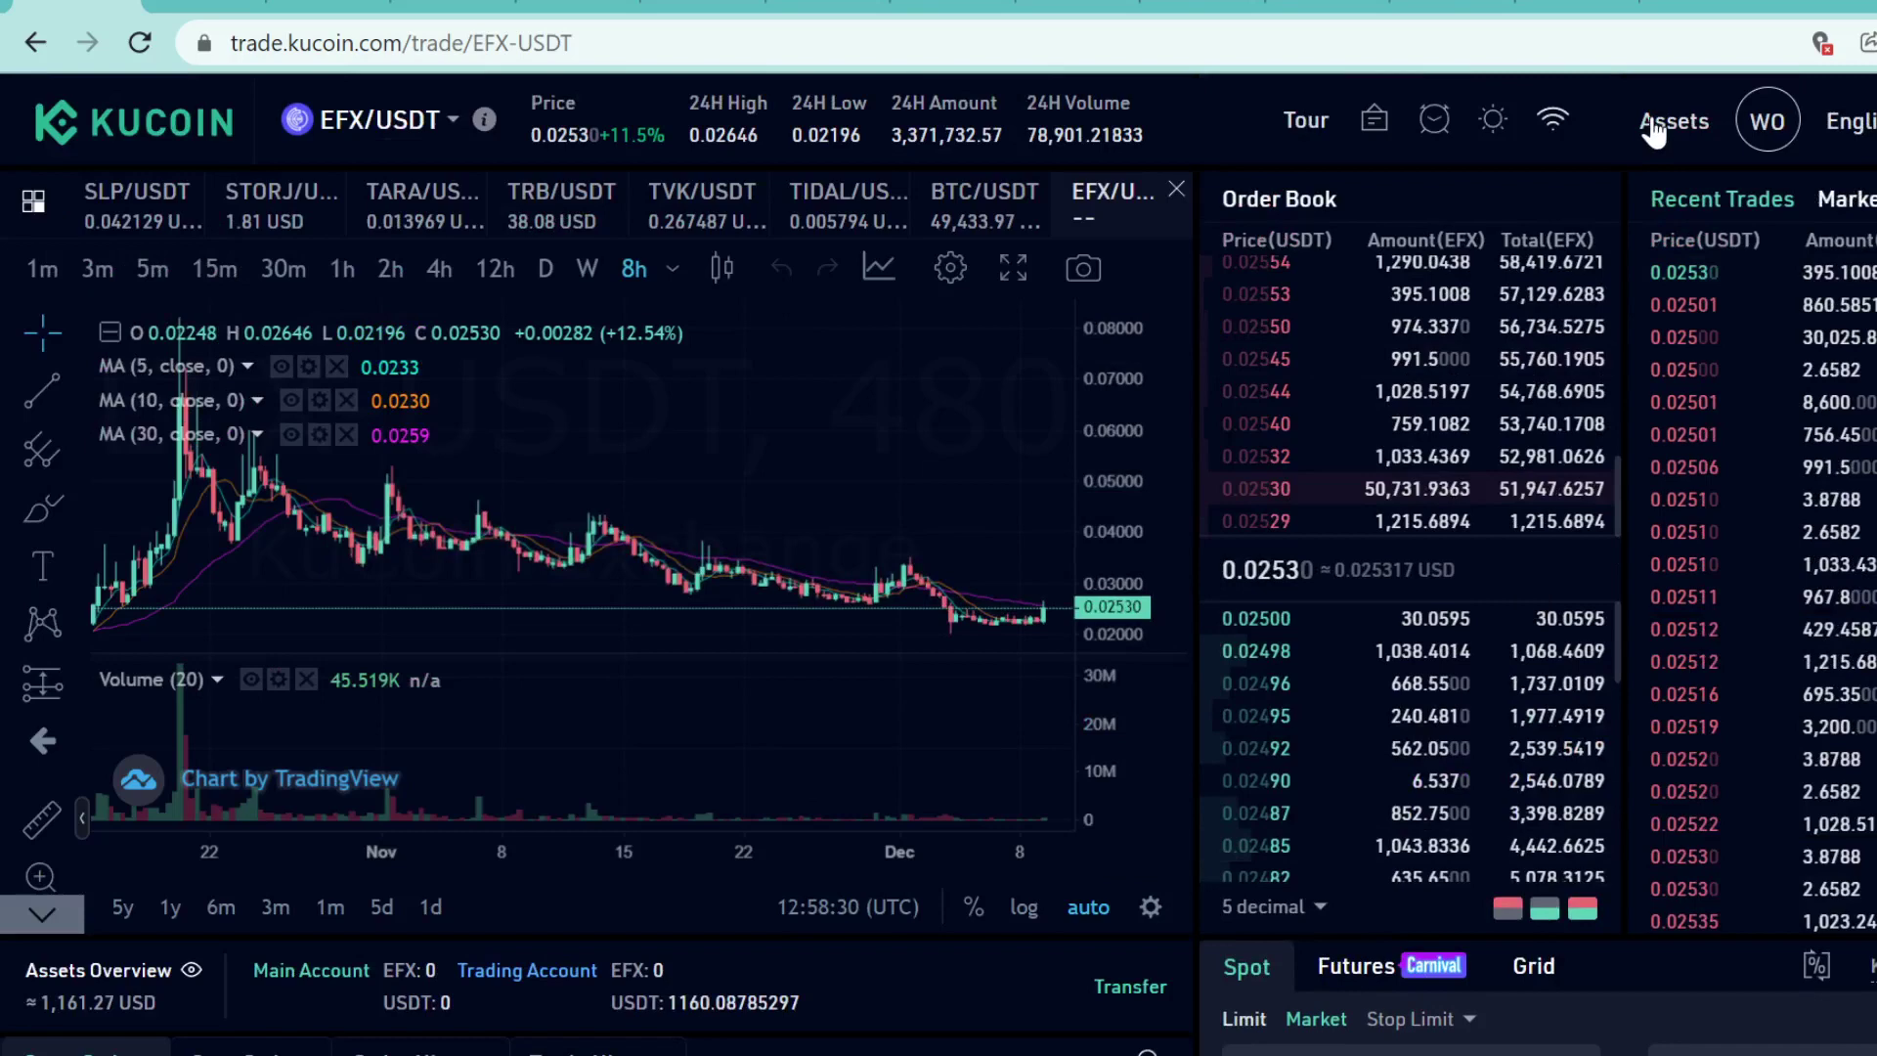
mouse_move(1668, 122)
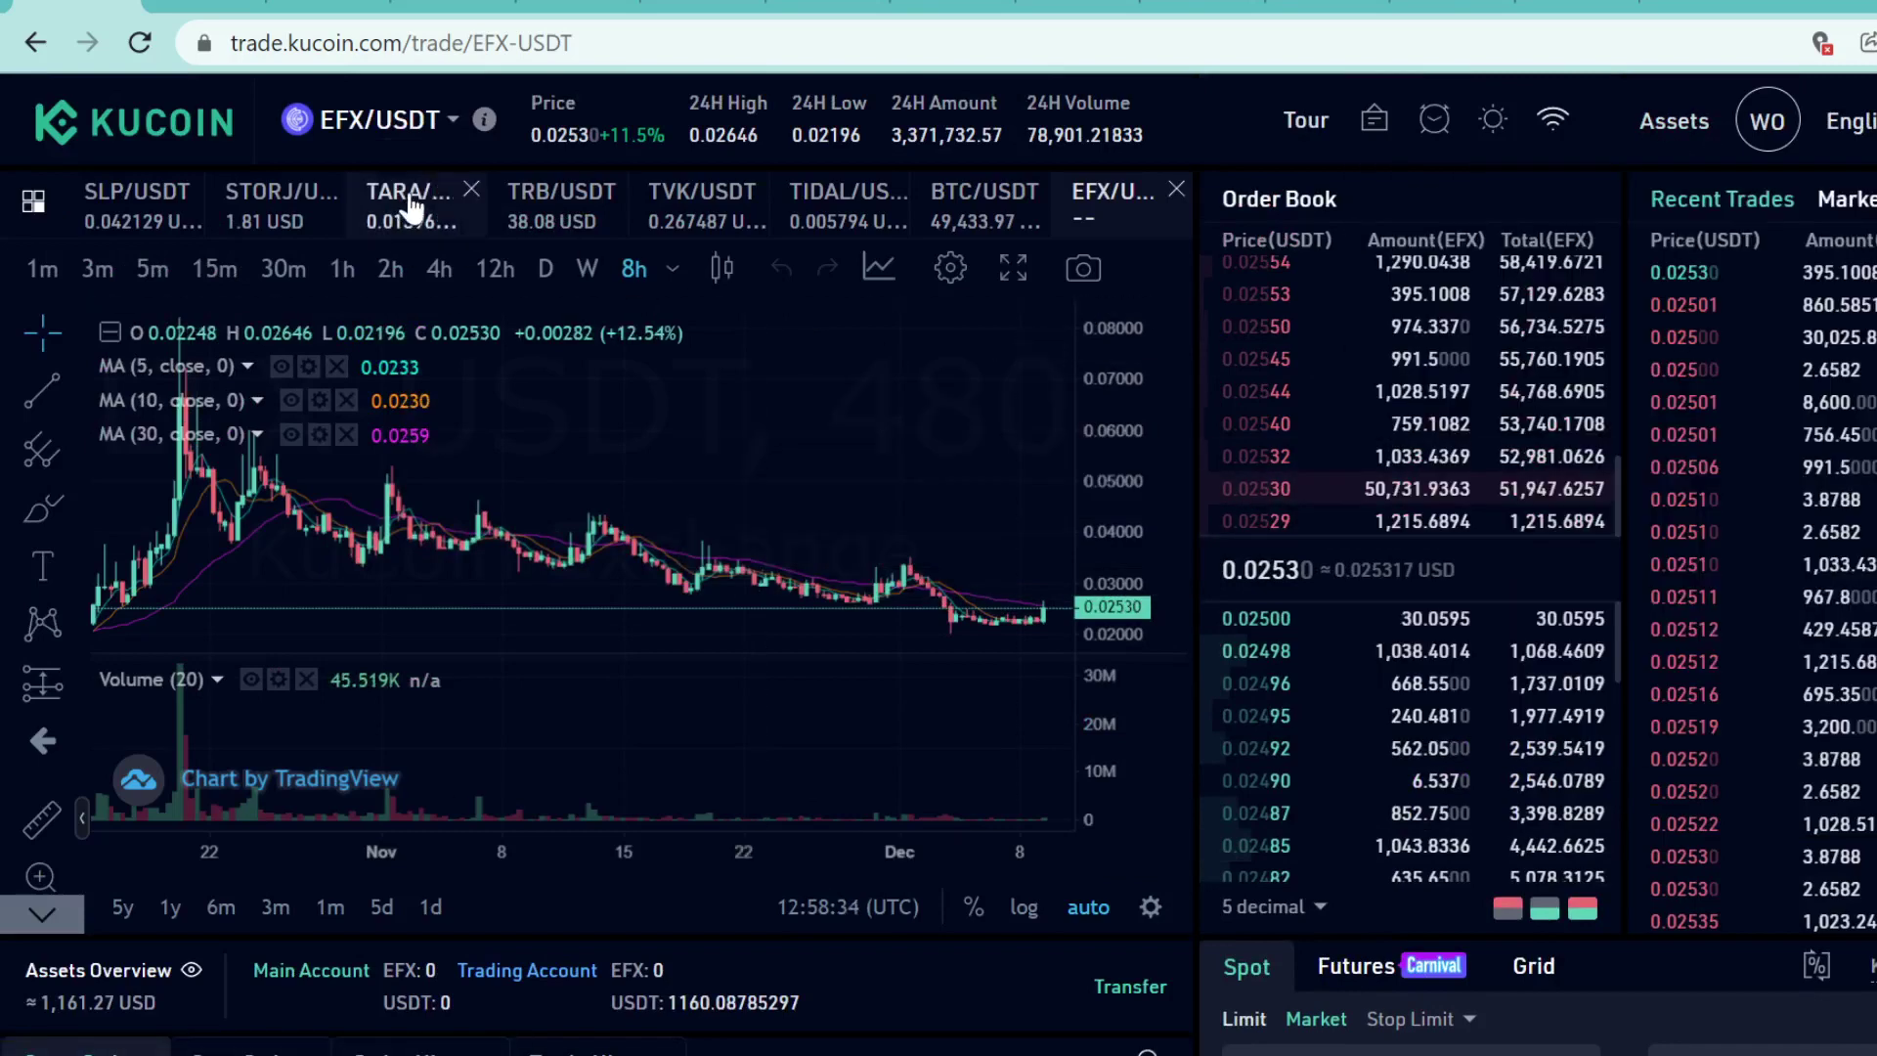
scroll(587, 181, "down", 3)
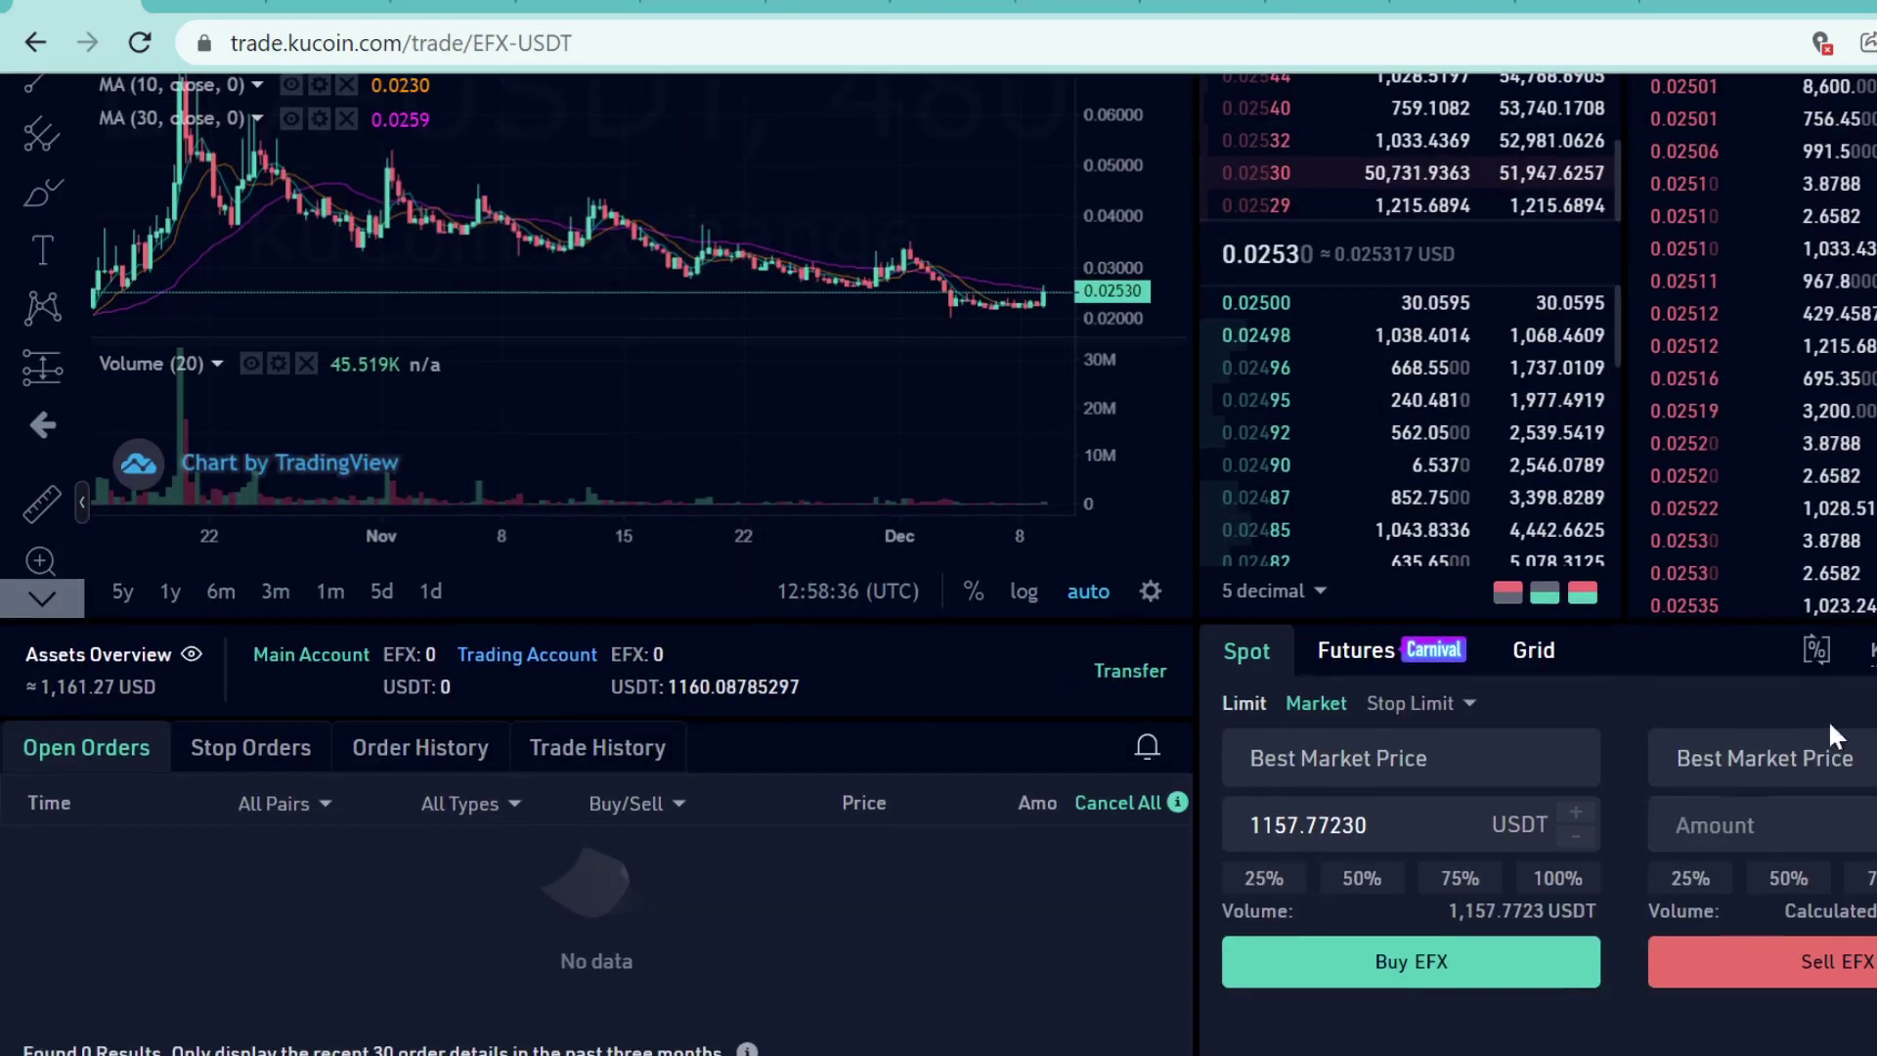
scroll(1578, 865, "up", 3)
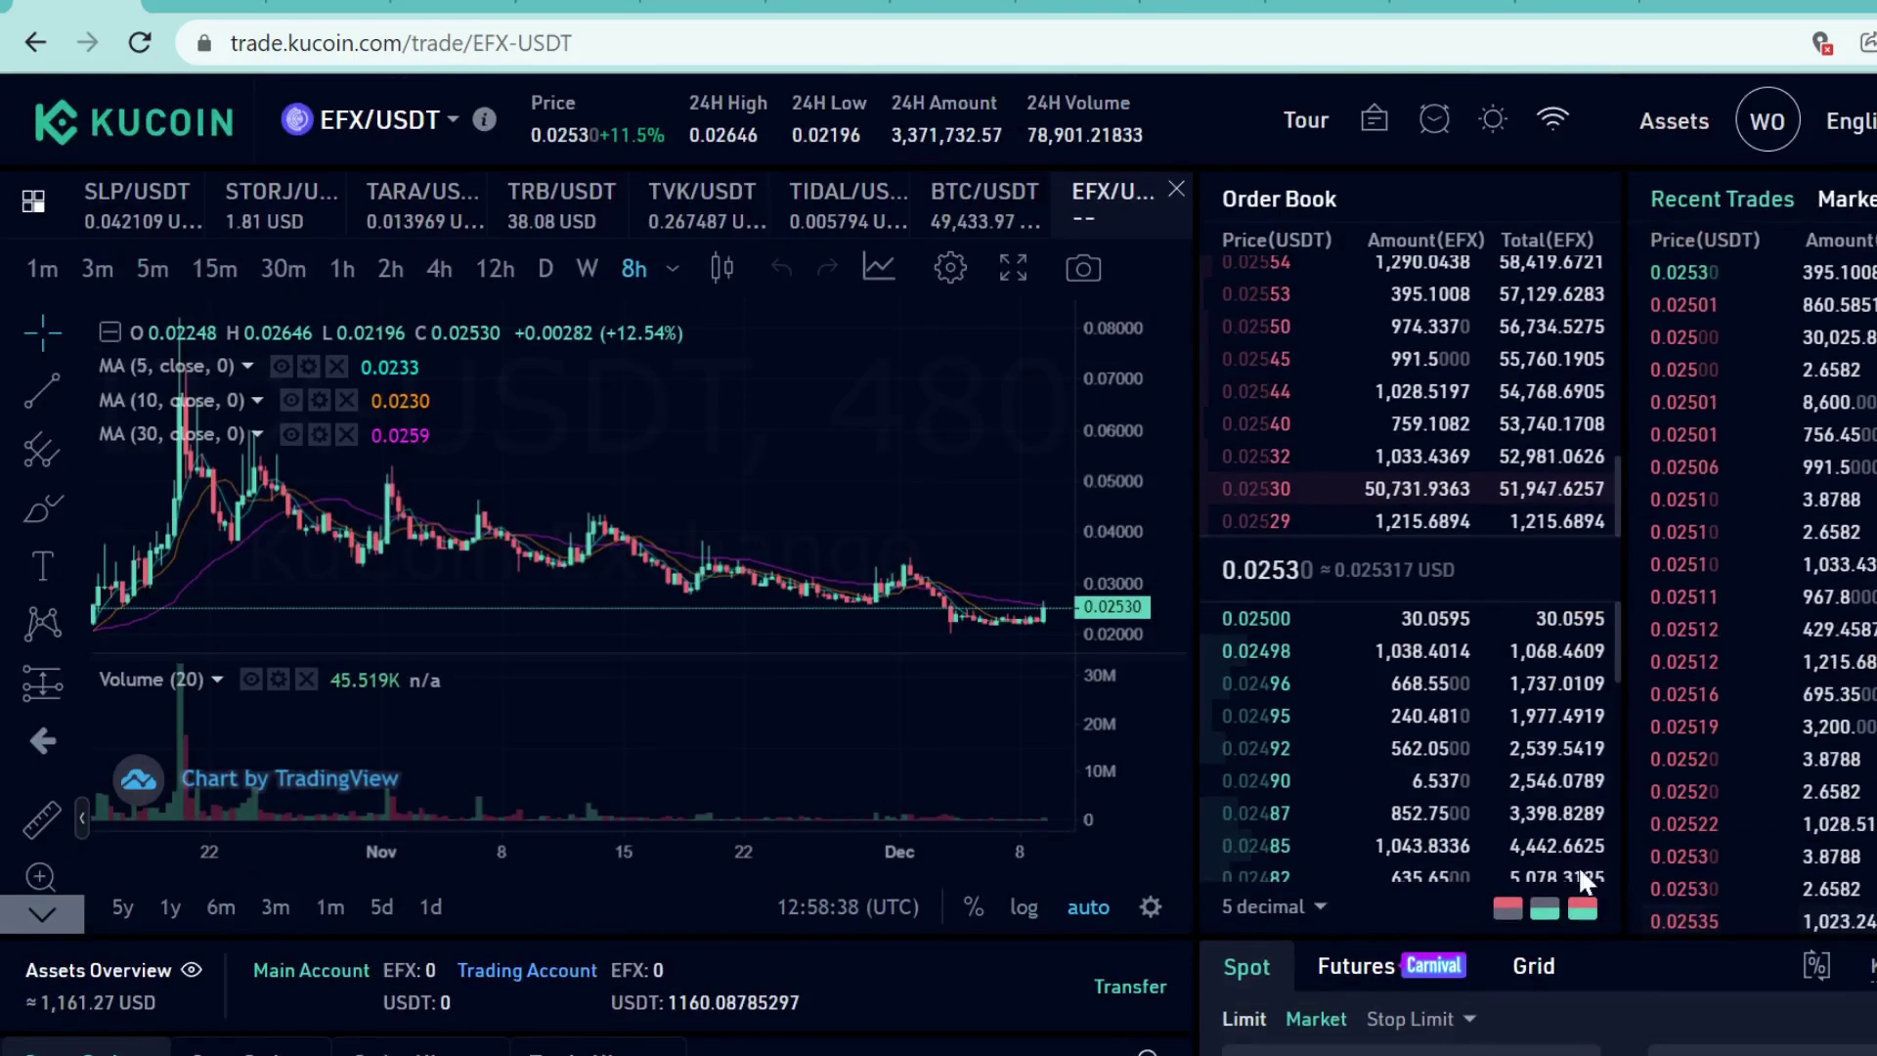
left_click(1523, 474)
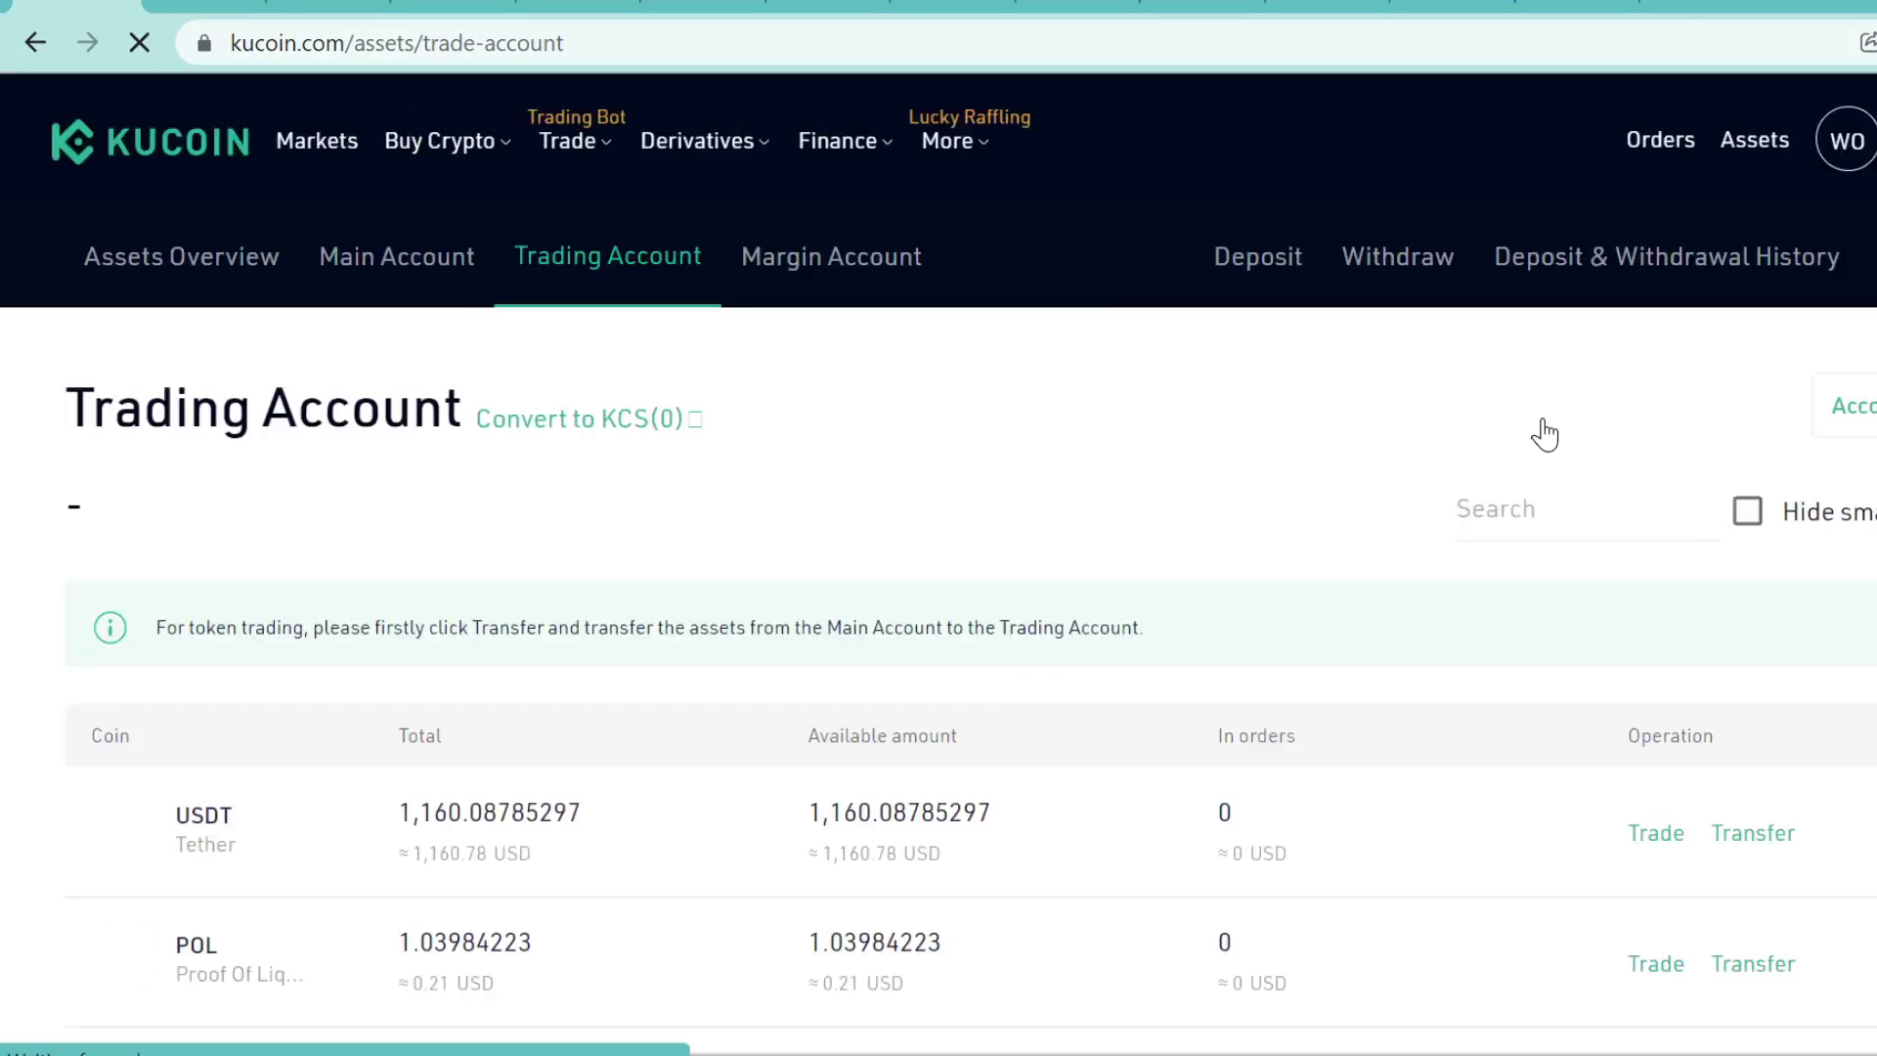
Move all 1160.08785297 USDT from the Trading Account to the Main Account and check it there
left_click(1753, 833)
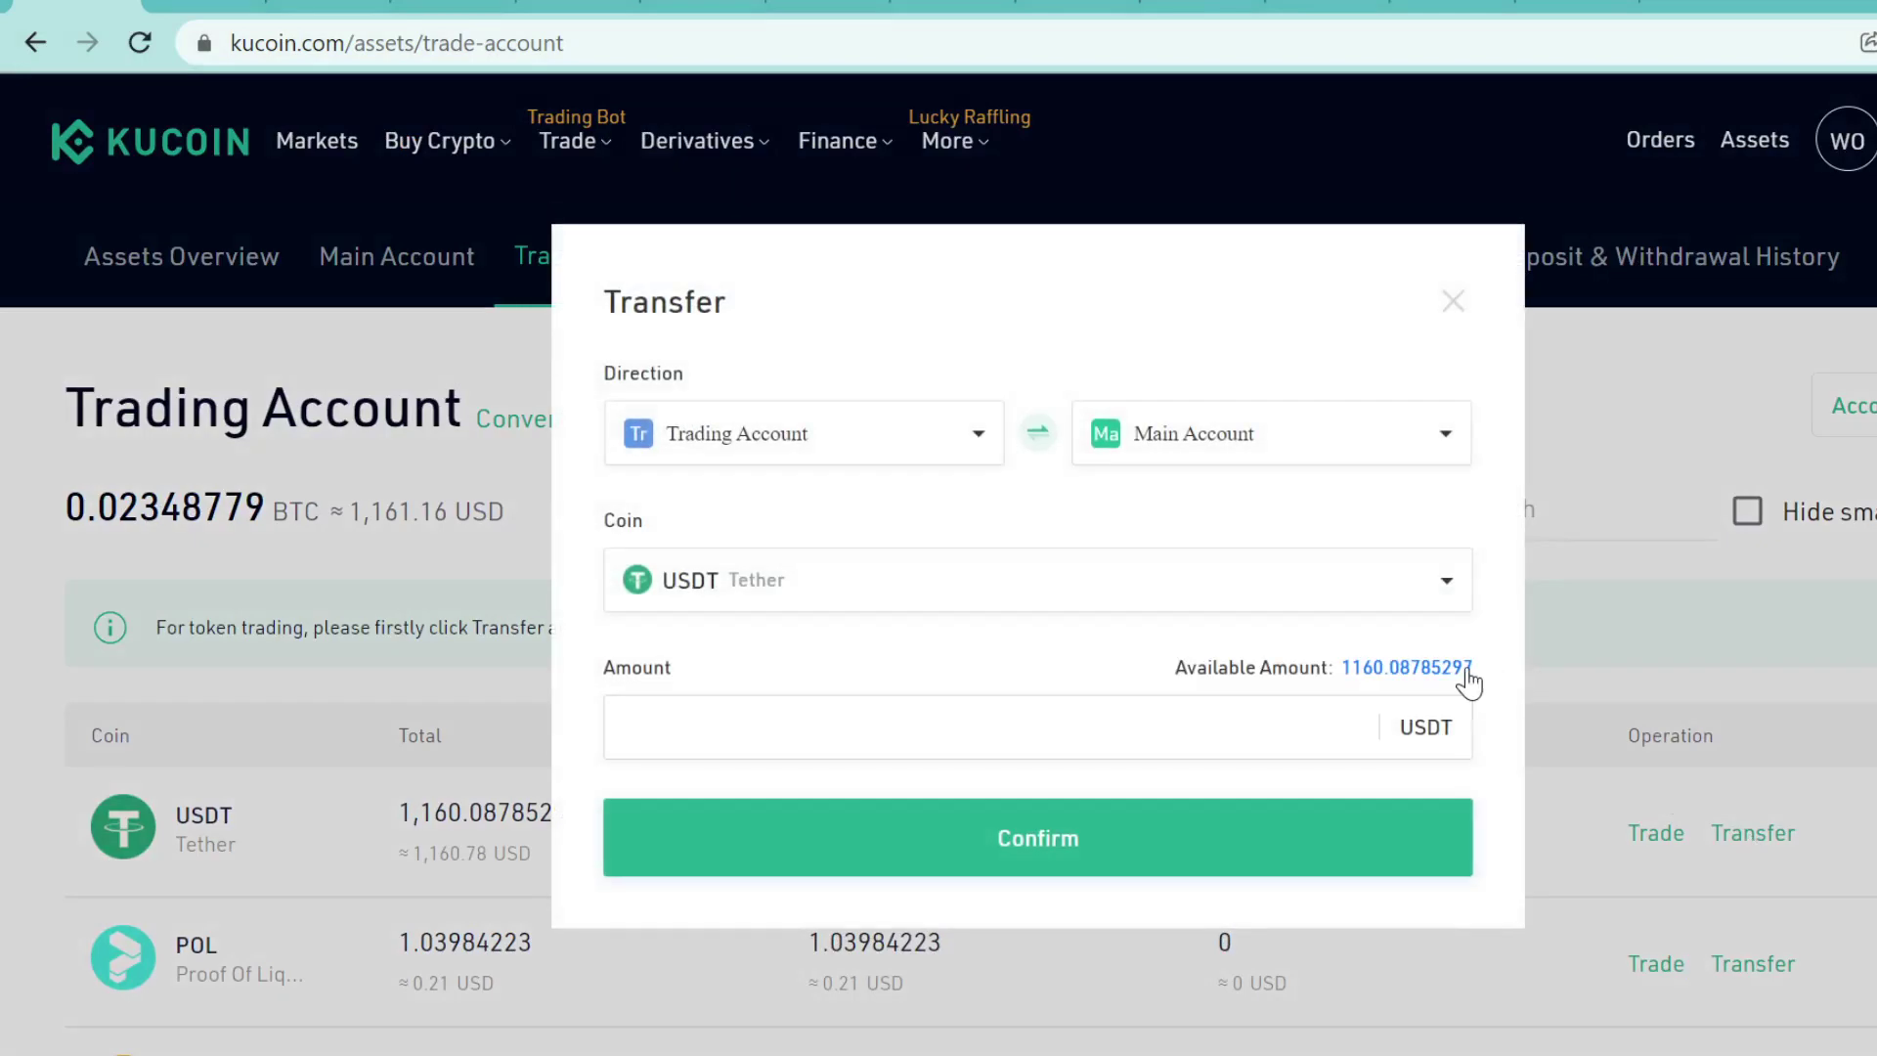
left_click(1447, 668)
left_click(1404, 837)
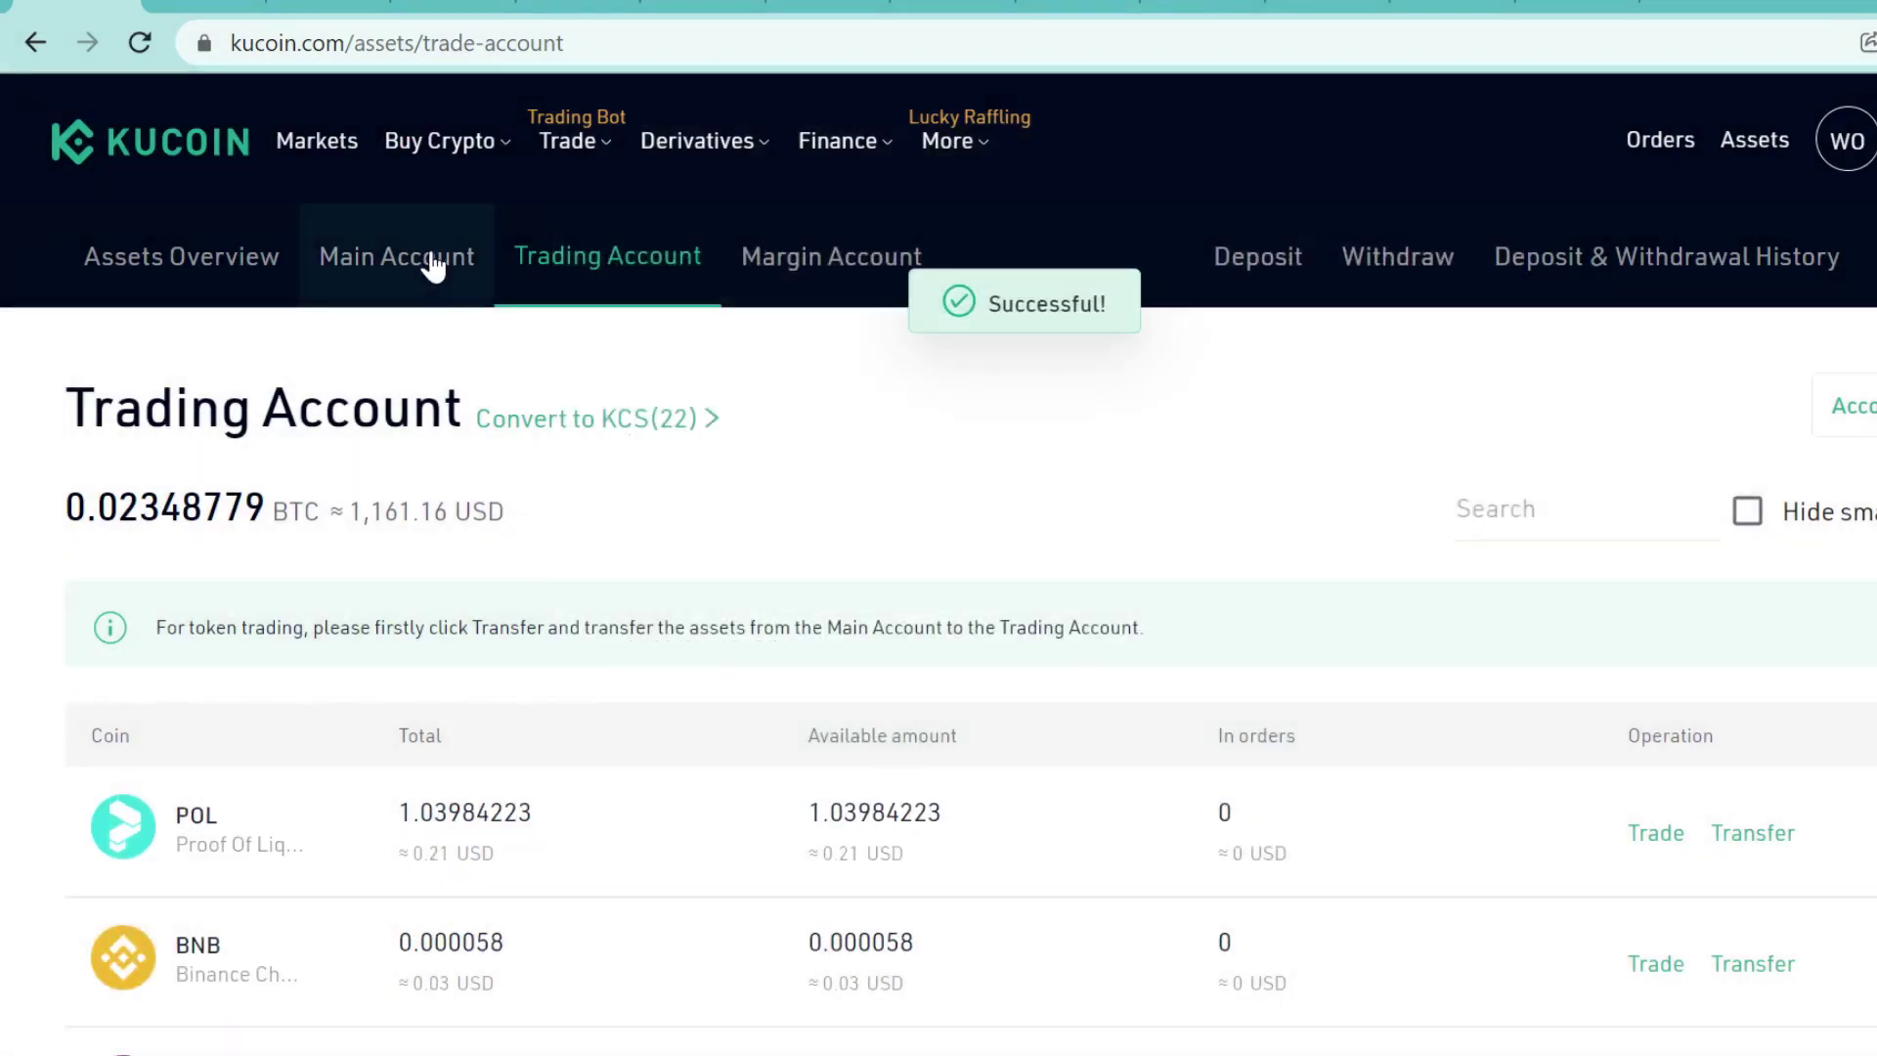
left_click(431, 266)
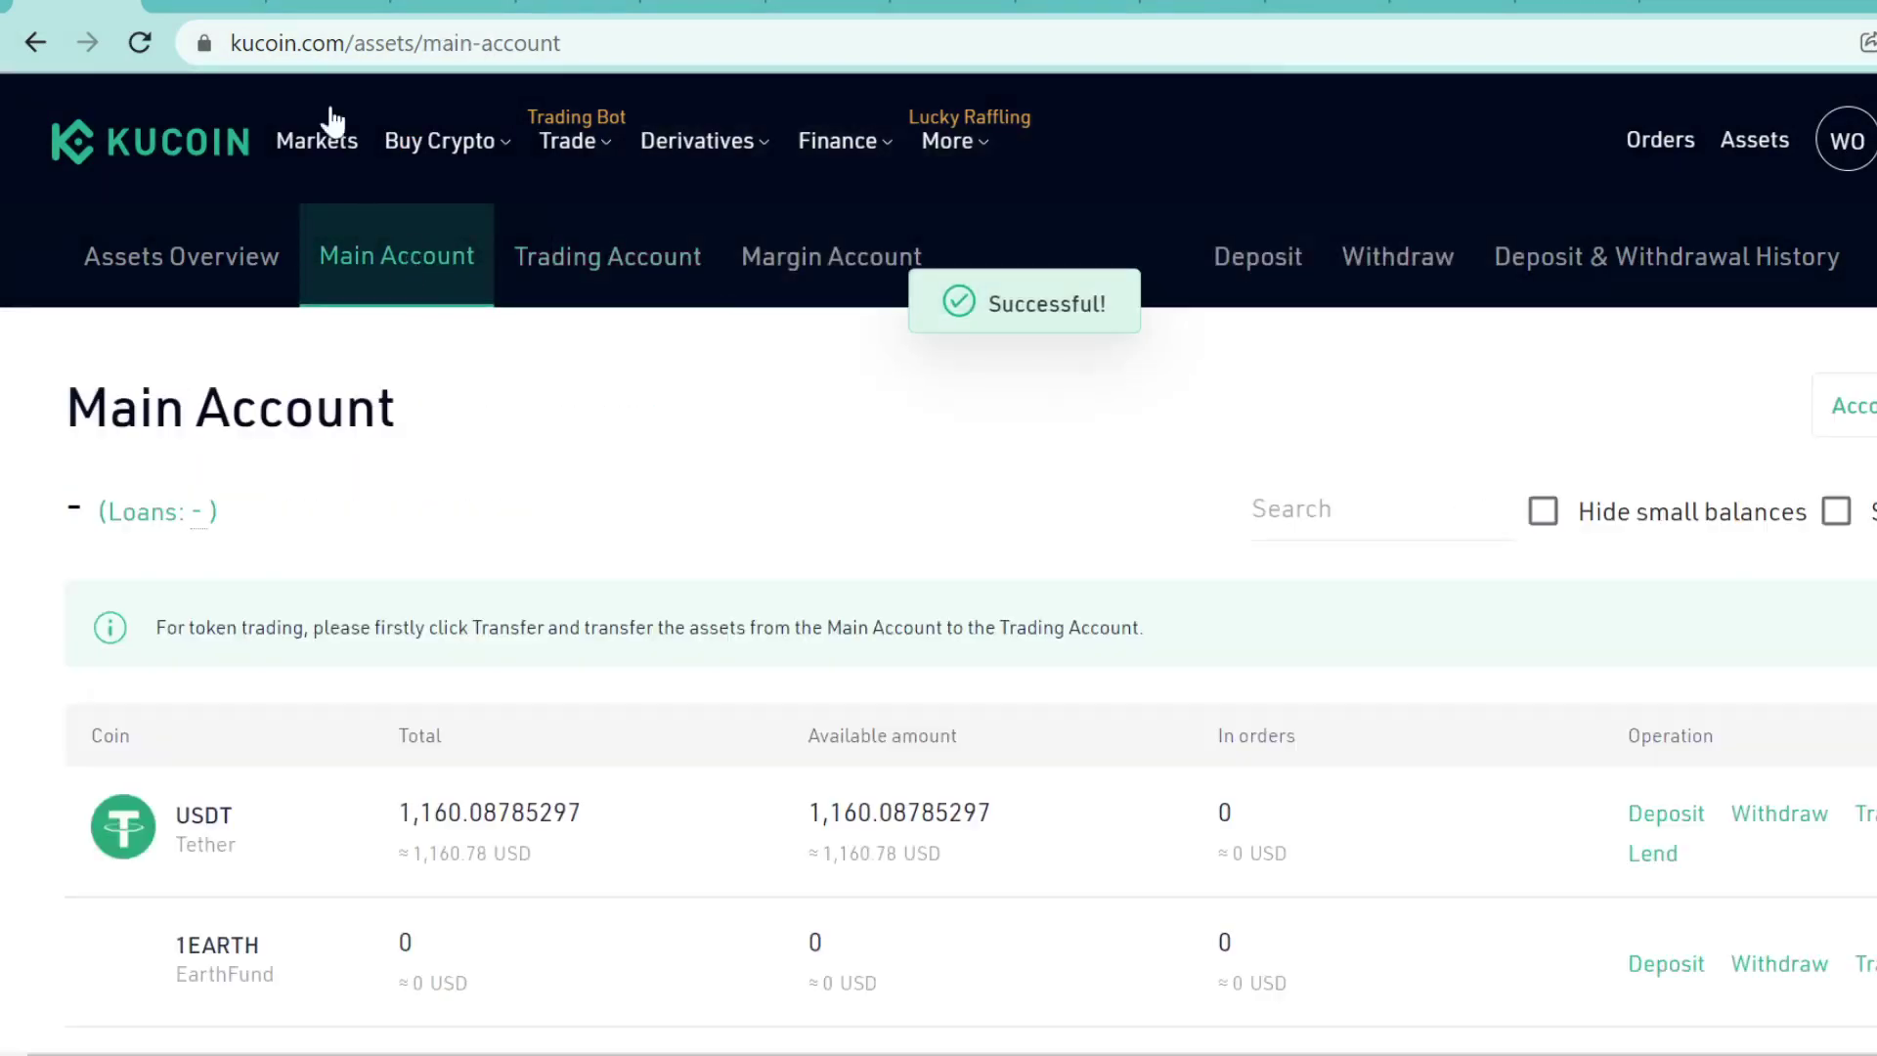
left_click(329, 7)
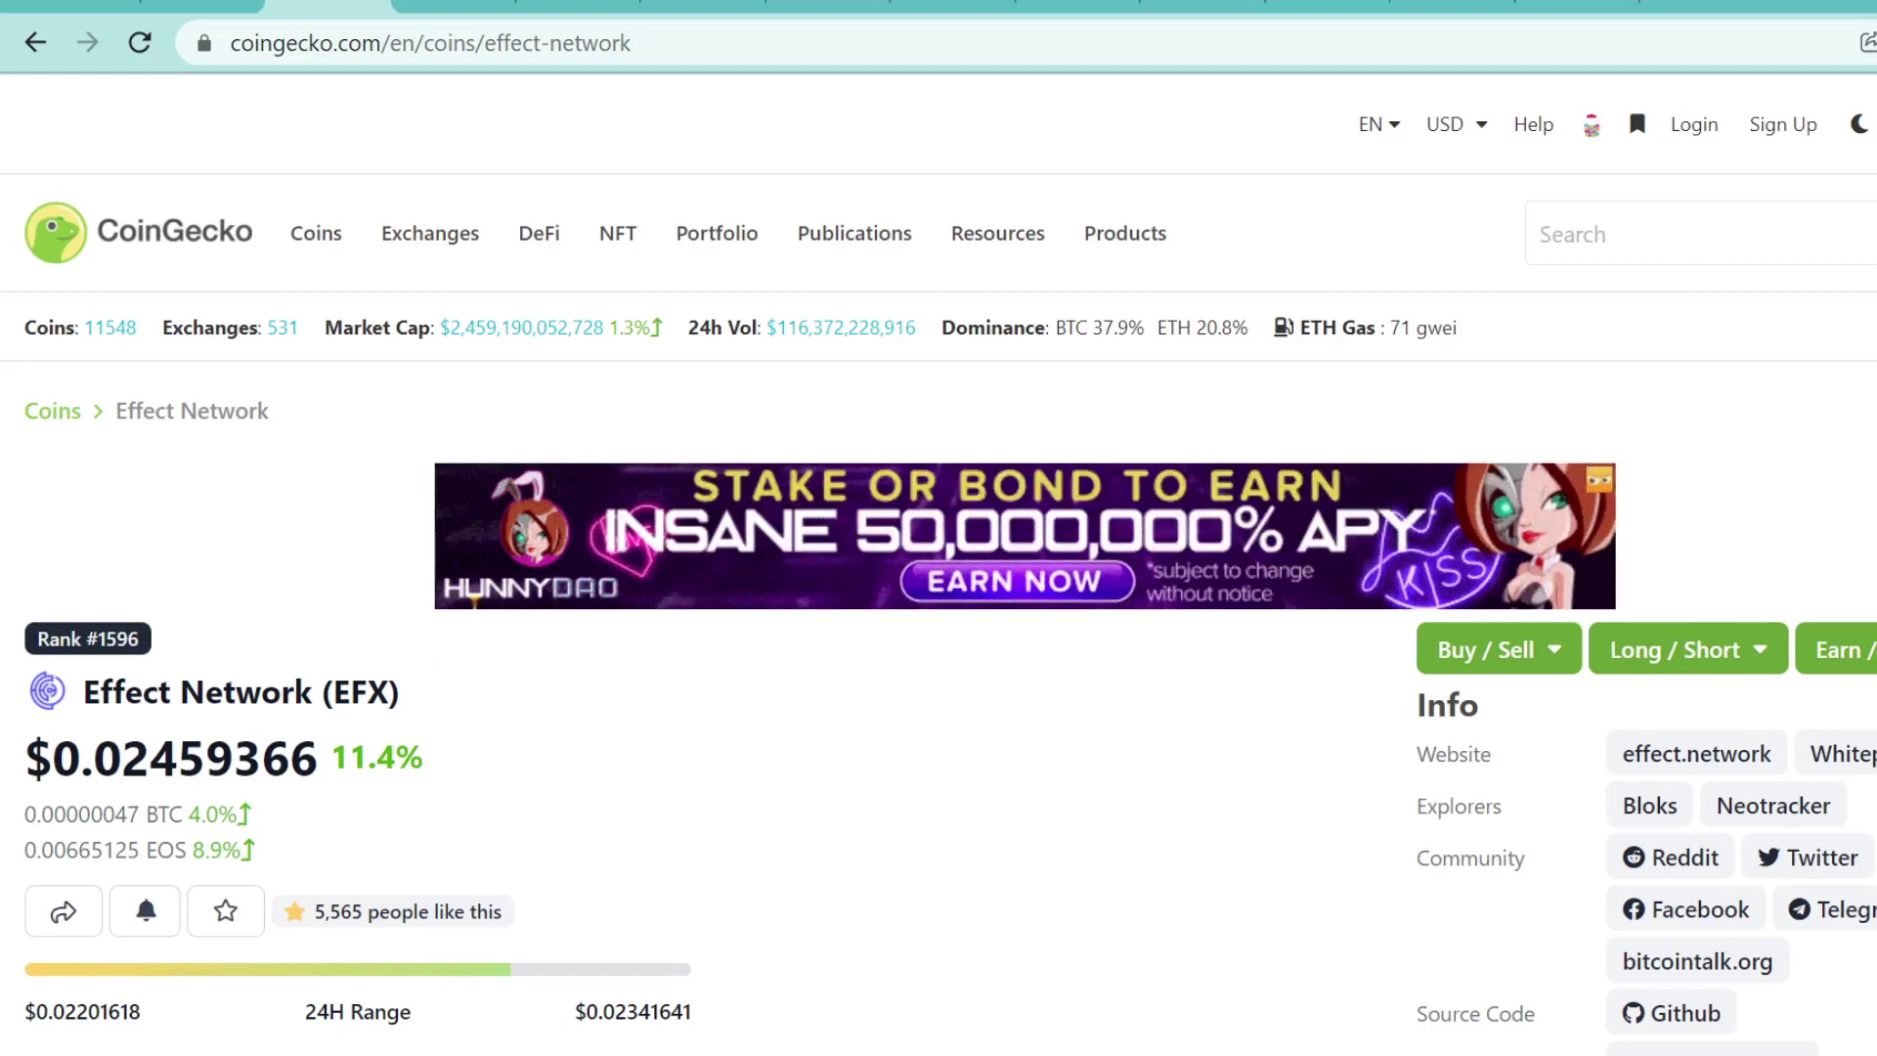
left_click(73, 6)
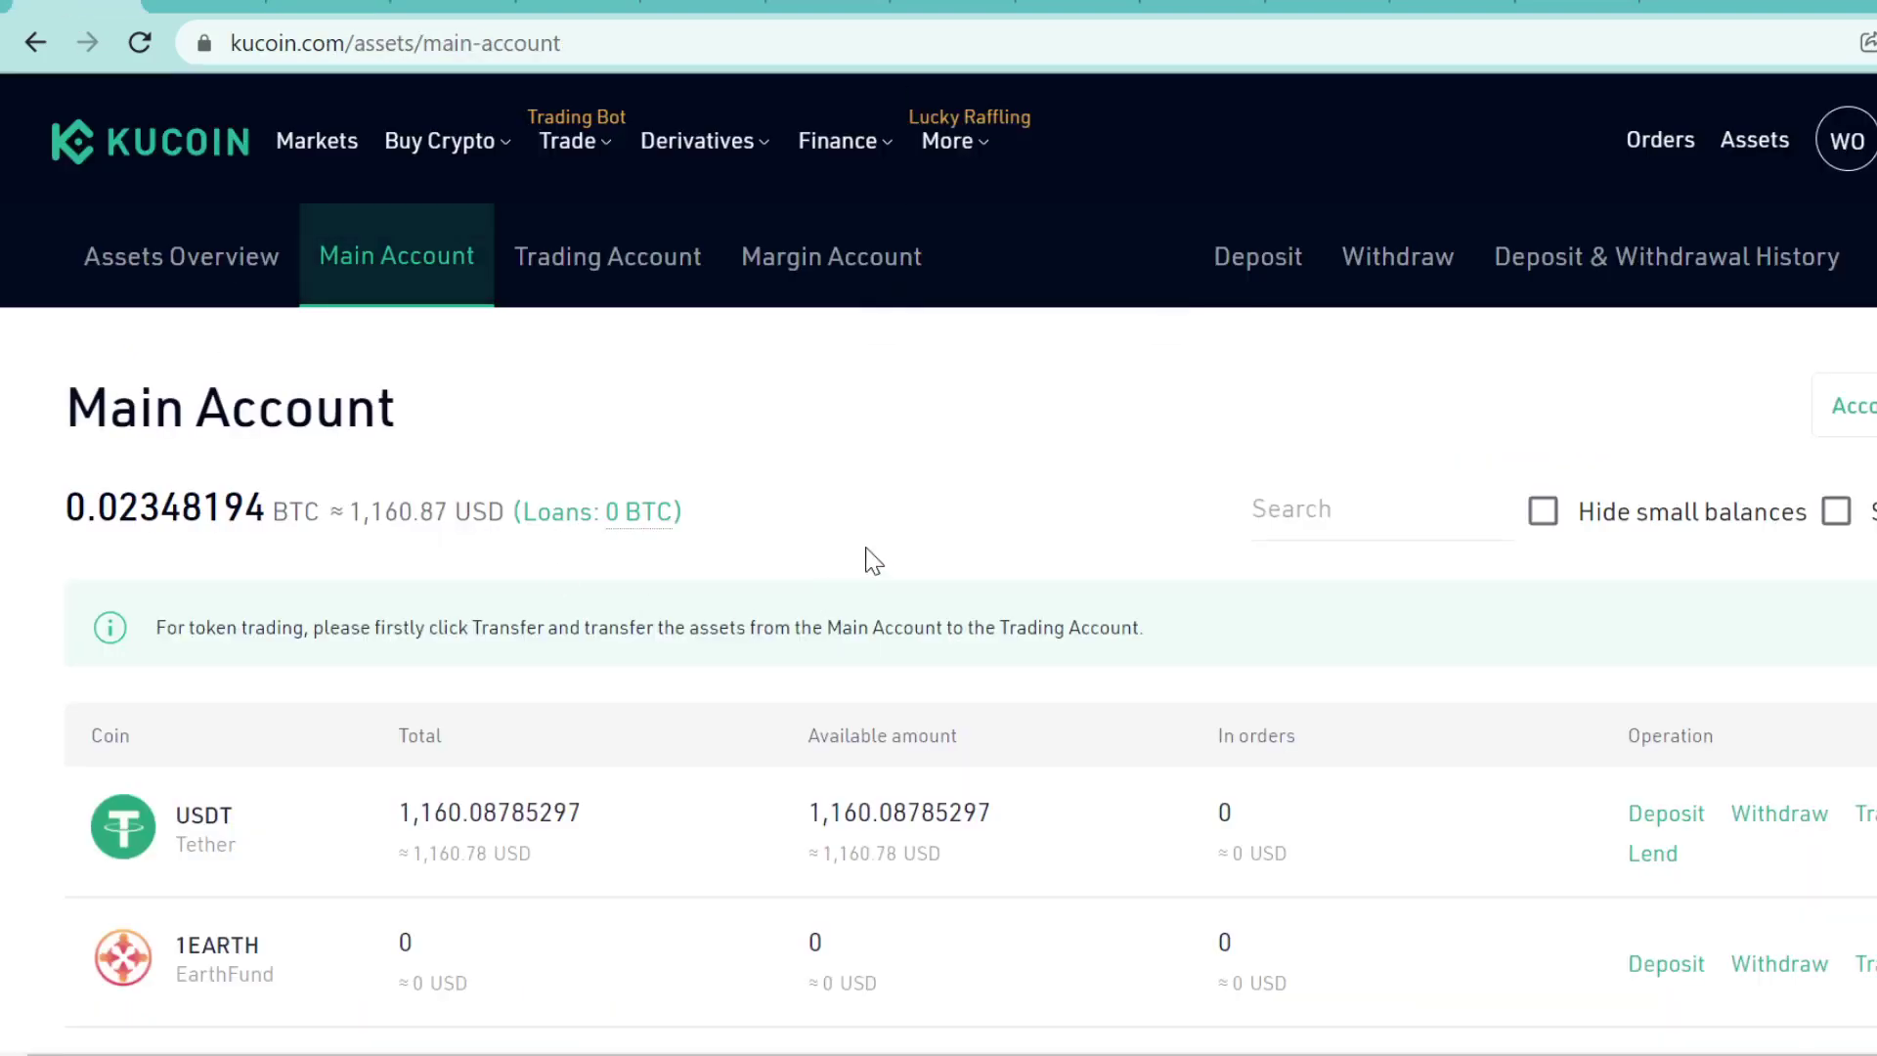